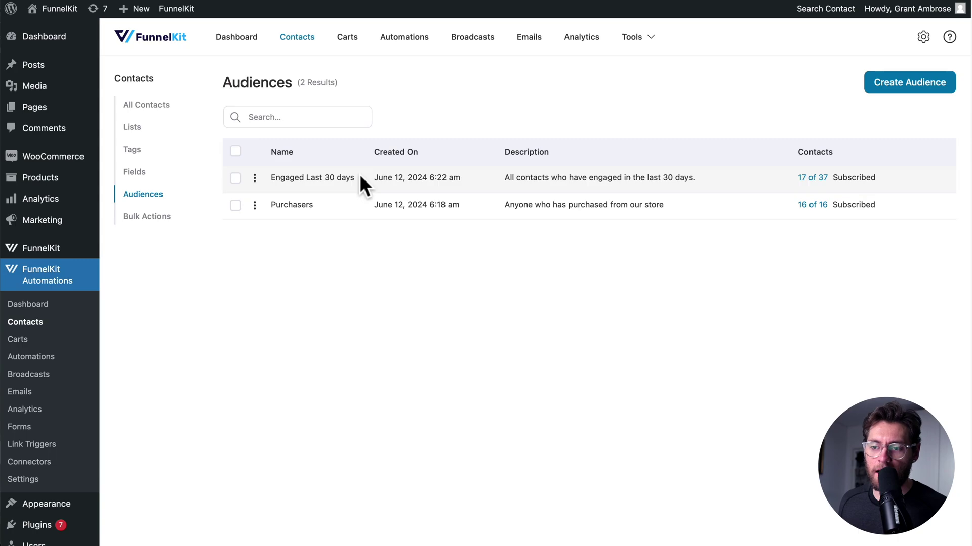
# Rename the 30-day audience to 'Engaged (Last 30 days)' and save it
pyautogui.click(254, 178)
pyautogui.click(272, 219)
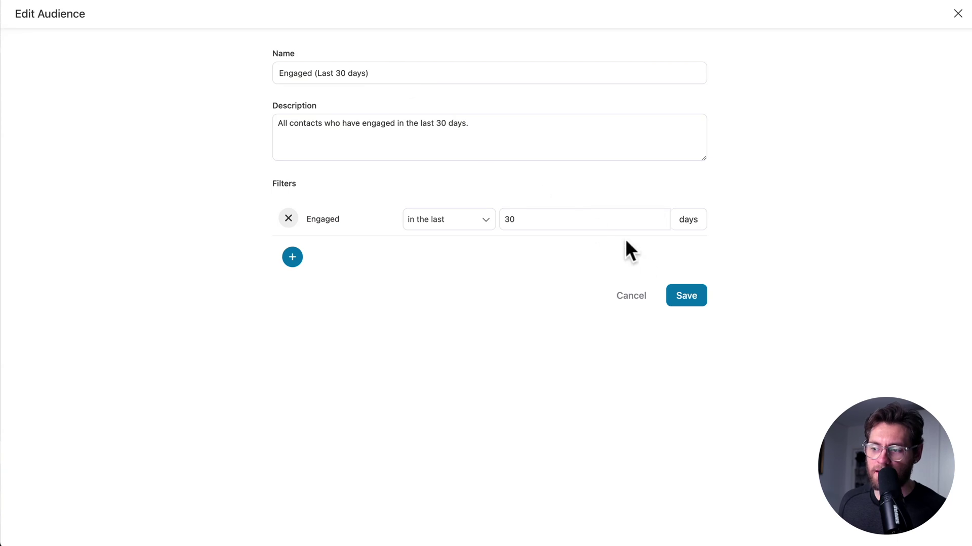
pyautogui.click(683, 299)
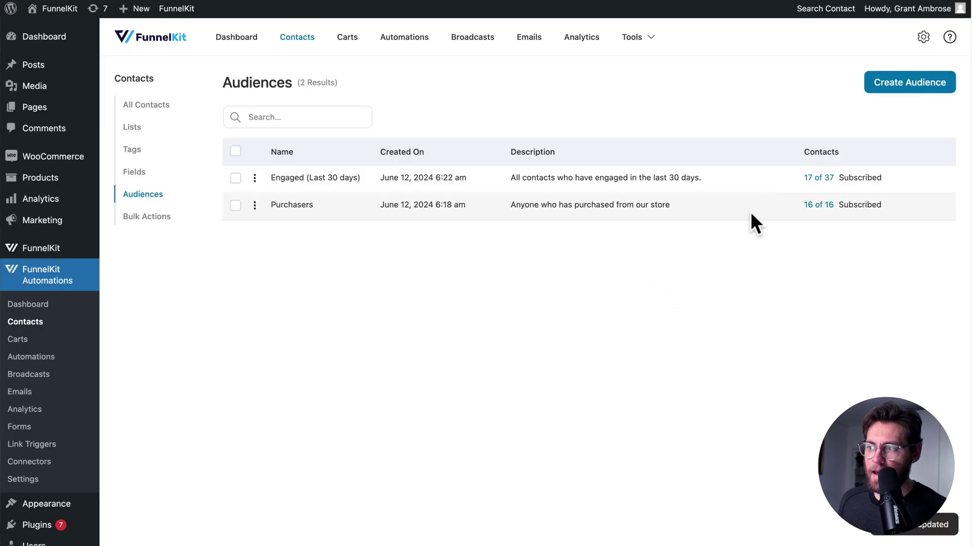
# Create the 'Engaged (Last 60 Days)' audience with an Engaged 'in the last' 60 days filter
pyautogui.click(887, 86)
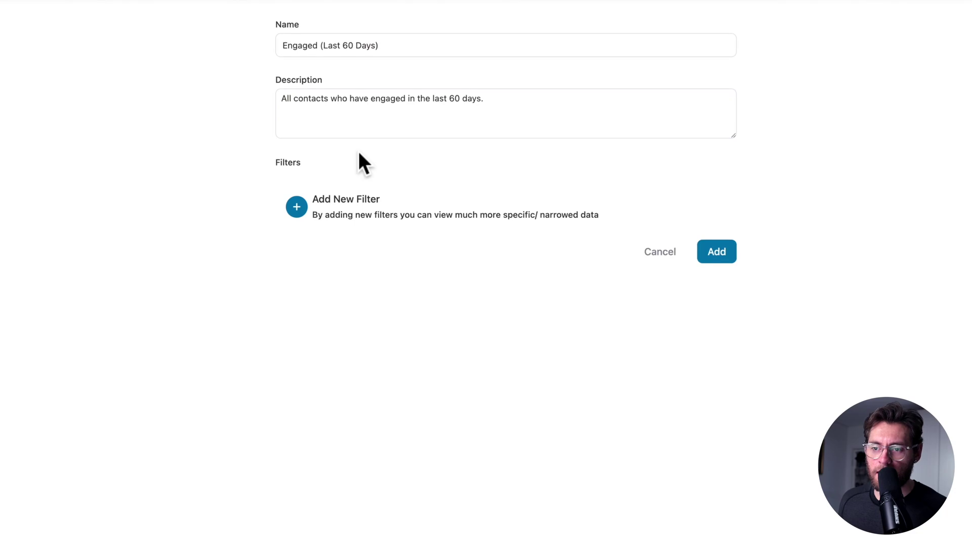
pyautogui.click(296, 207)
pyautogui.click(311, 404)
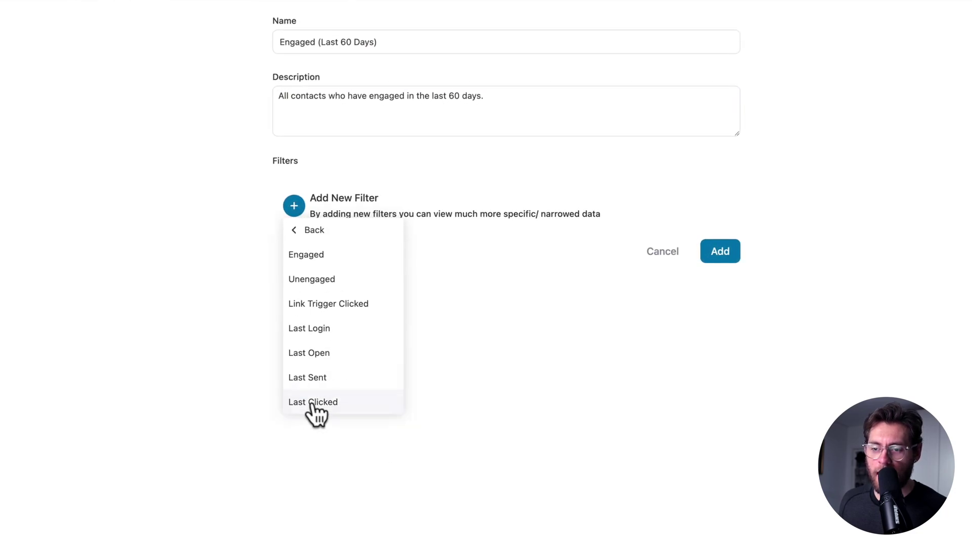
pyautogui.click(321, 256)
pyautogui.click(430, 205)
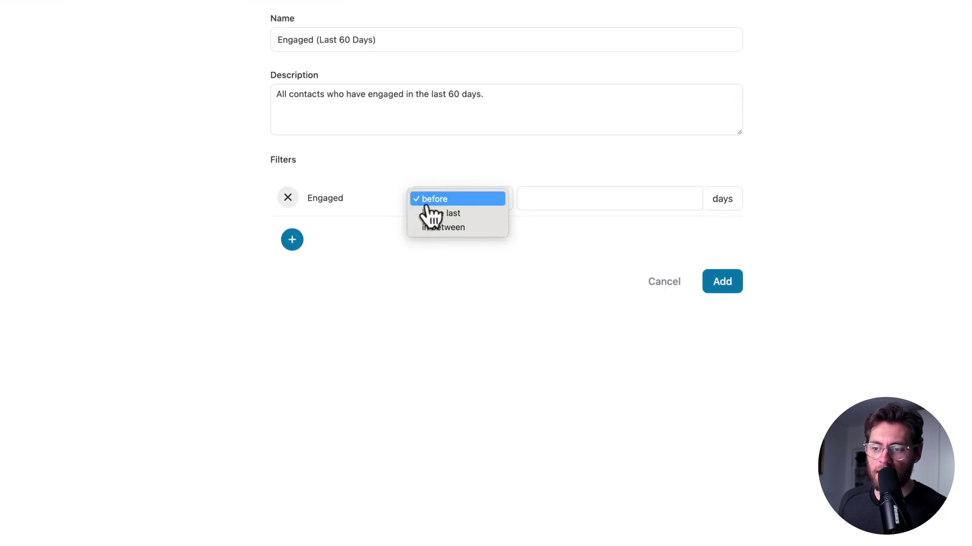
pyautogui.click(441, 213)
pyautogui.click(531, 198)
pyautogui.write('60')
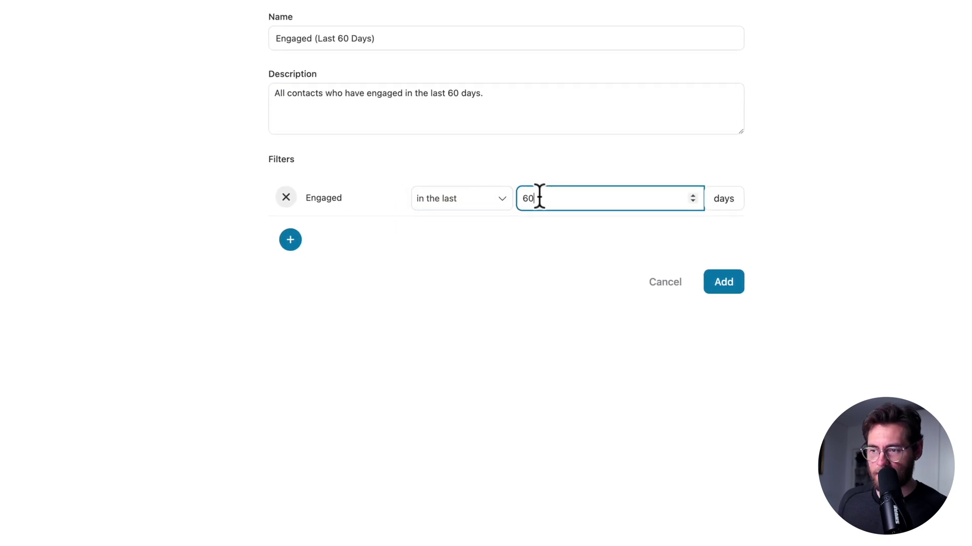
pyautogui.click(679, 288)
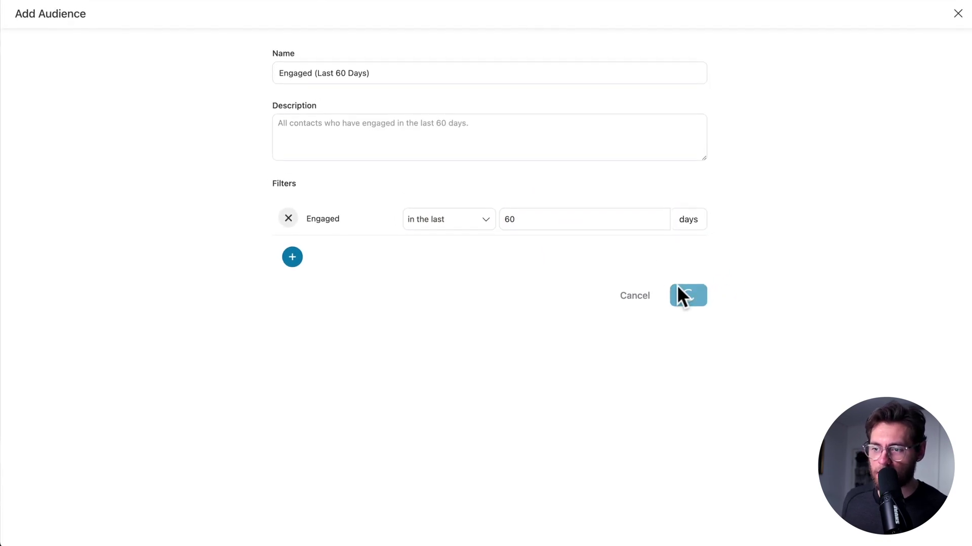
# Add 'Engaged (Last 90 Days)' using an Engagement > Engaged 'in the last' 90 days filter
pyautogui.click(882, 90)
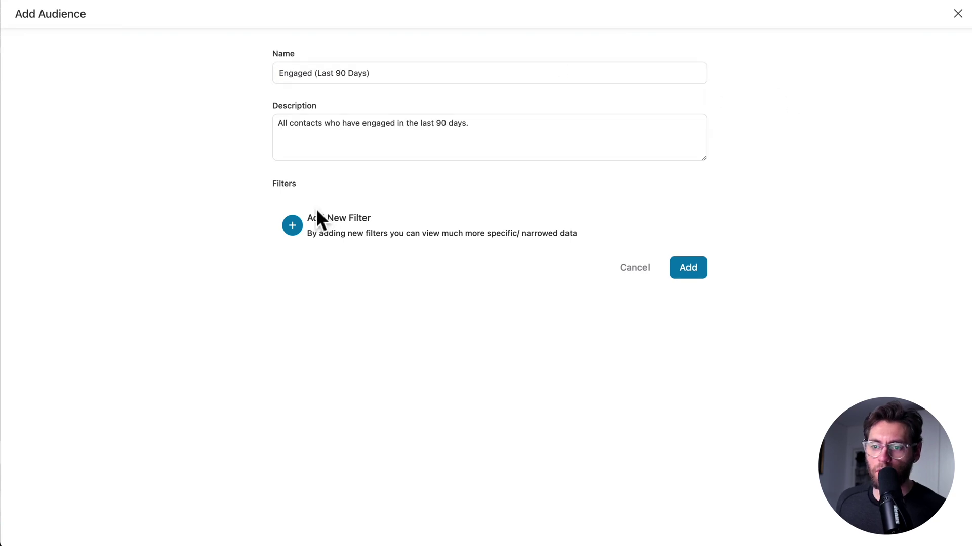
pyautogui.click(304, 223)
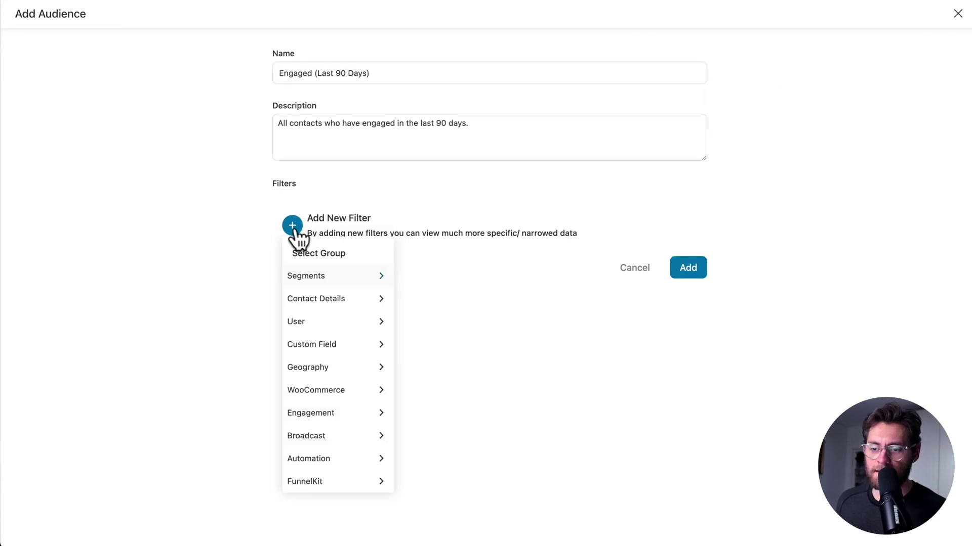
pyautogui.click(311, 409)
pyautogui.click(319, 272)
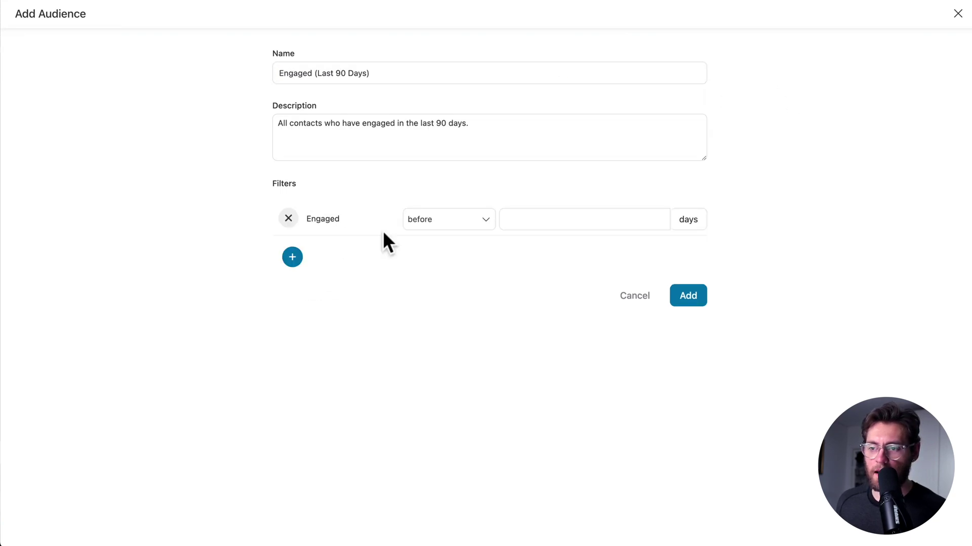
pyautogui.click(469, 221)
pyautogui.click(470, 234)
pyautogui.click(531, 225)
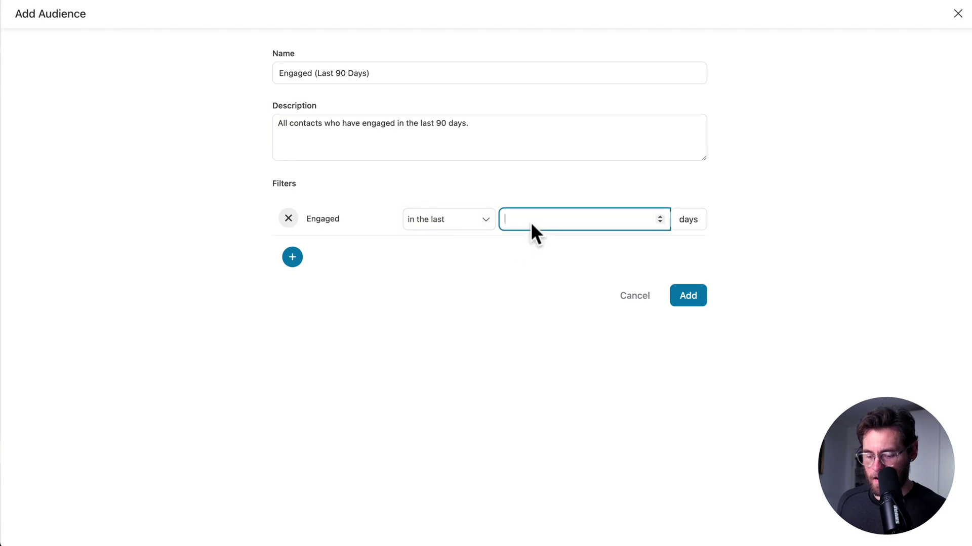
pyautogui.write('90')
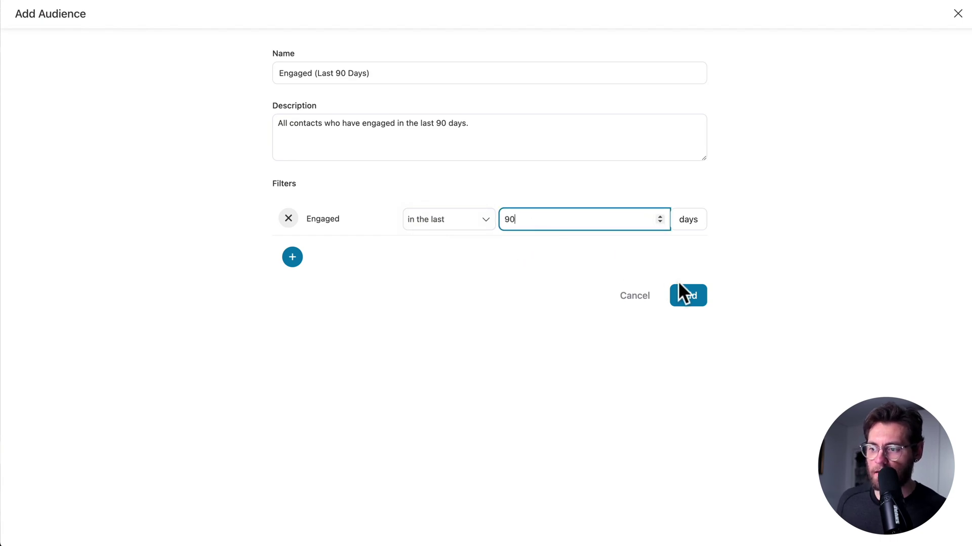
pyautogui.click(692, 296)
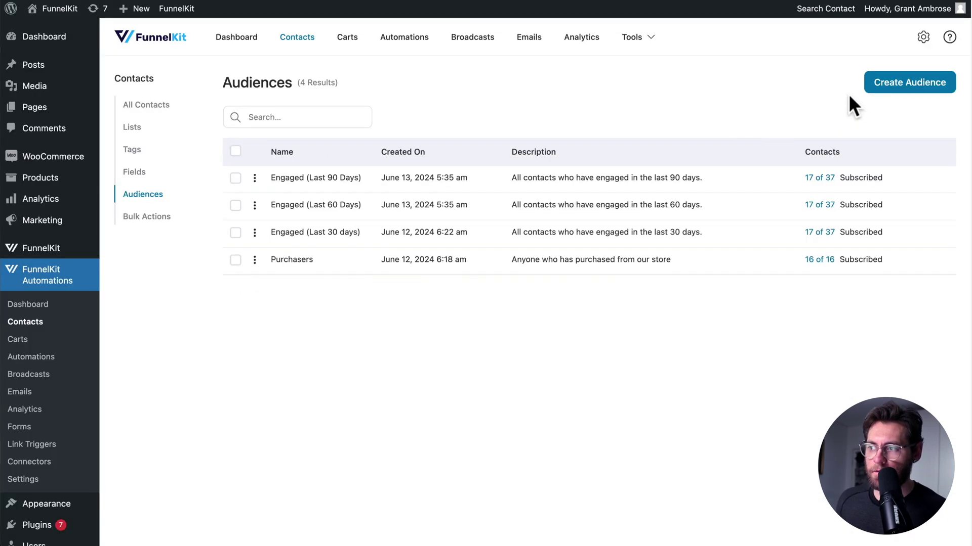
# Add 'Unengaged (Last 90 Days)' using an Engagement > Unengaged 'from' 90 days filter
pyautogui.click(901, 91)
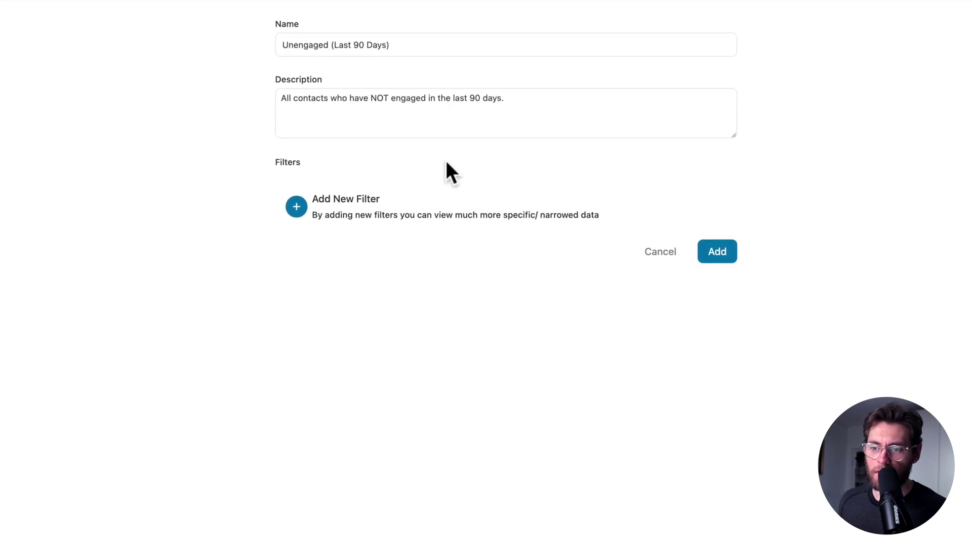
pyautogui.click(295, 206)
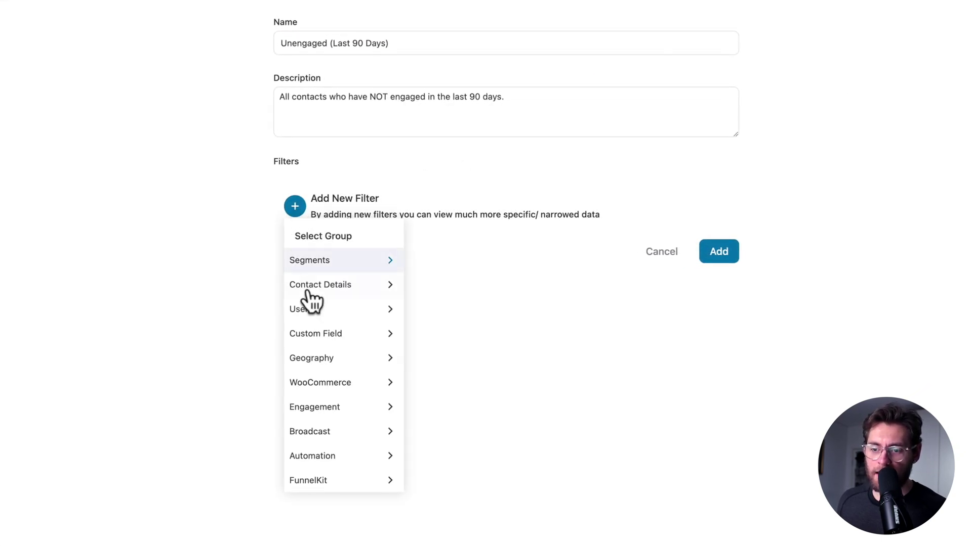
pyautogui.click(318, 408)
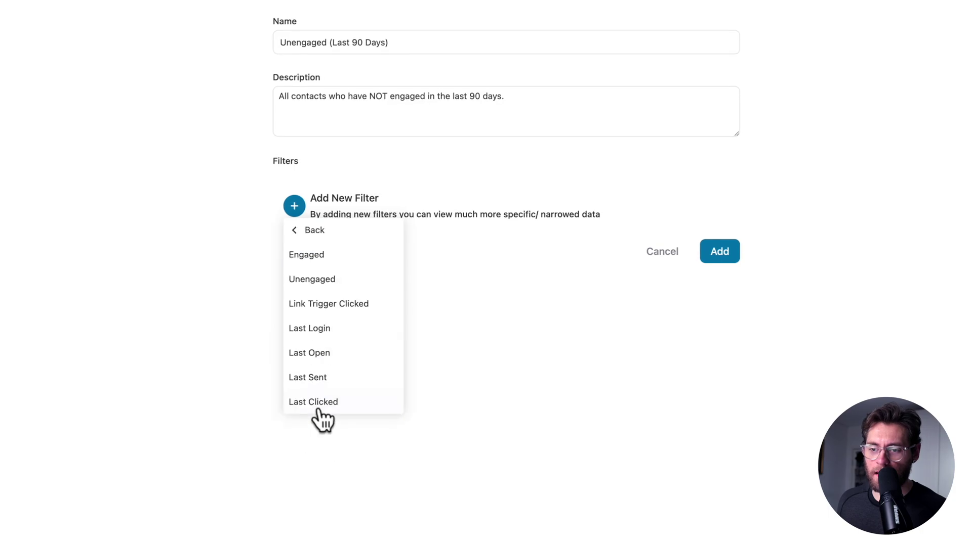
pyautogui.click(331, 281)
pyautogui.click(443, 205)
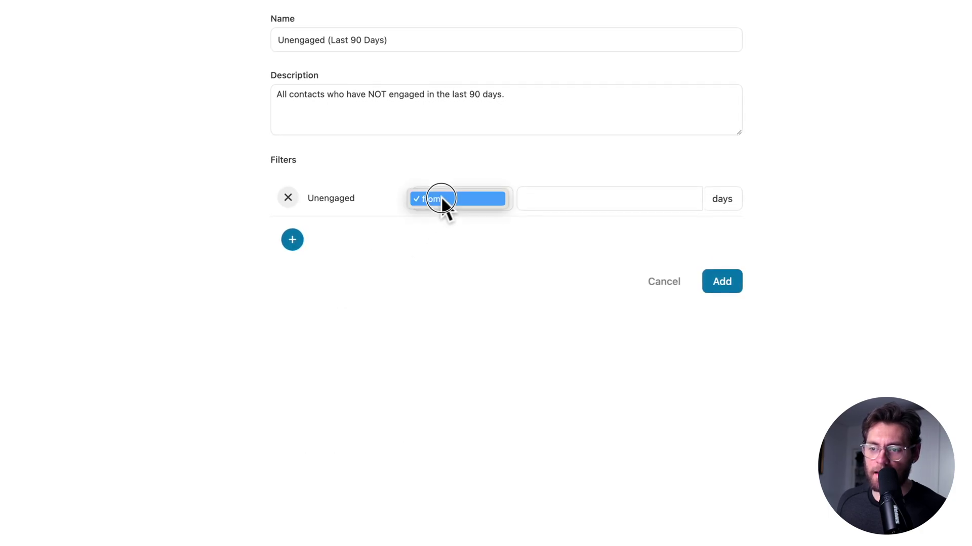
pyautogui.click(555, 204)
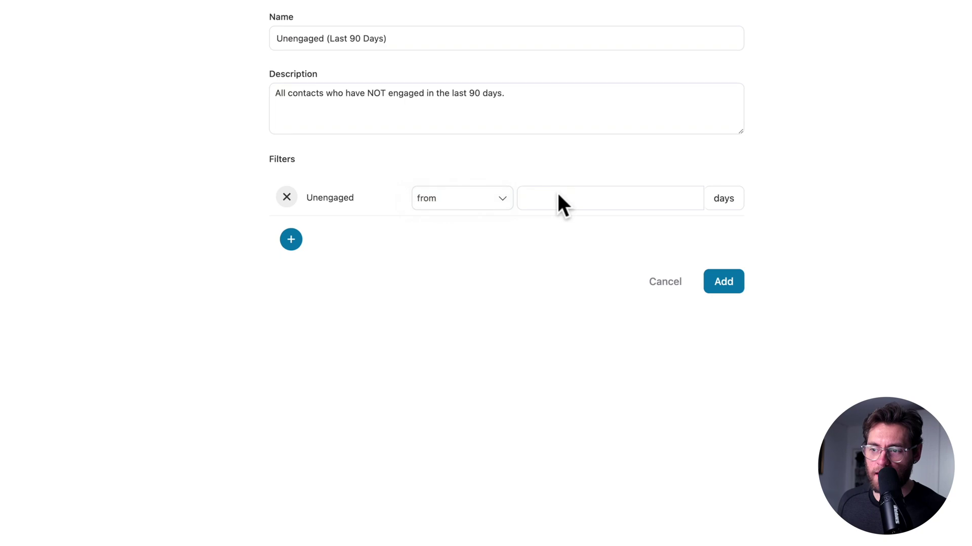
pyautogui.click(559, 200)
pyautogui.write('90')
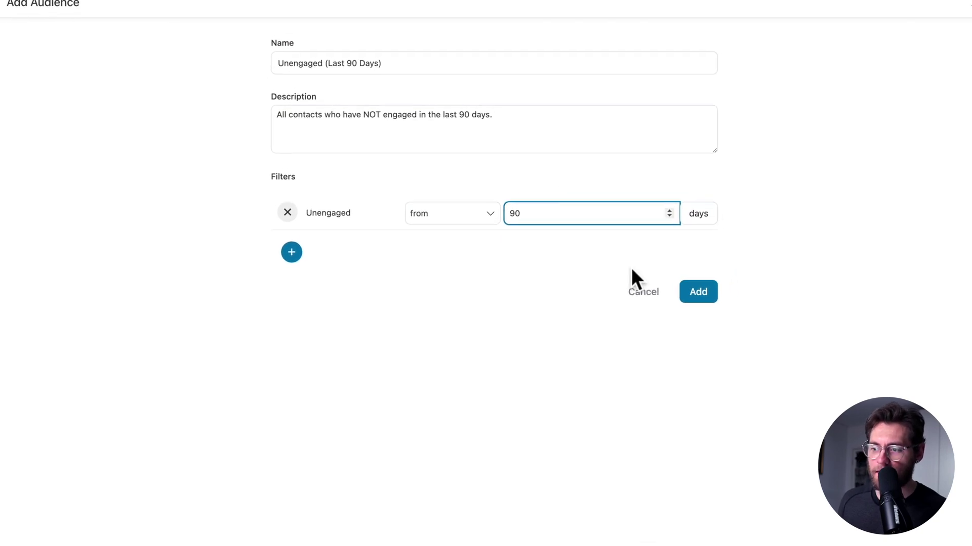
pyautogui.click(691, 296)
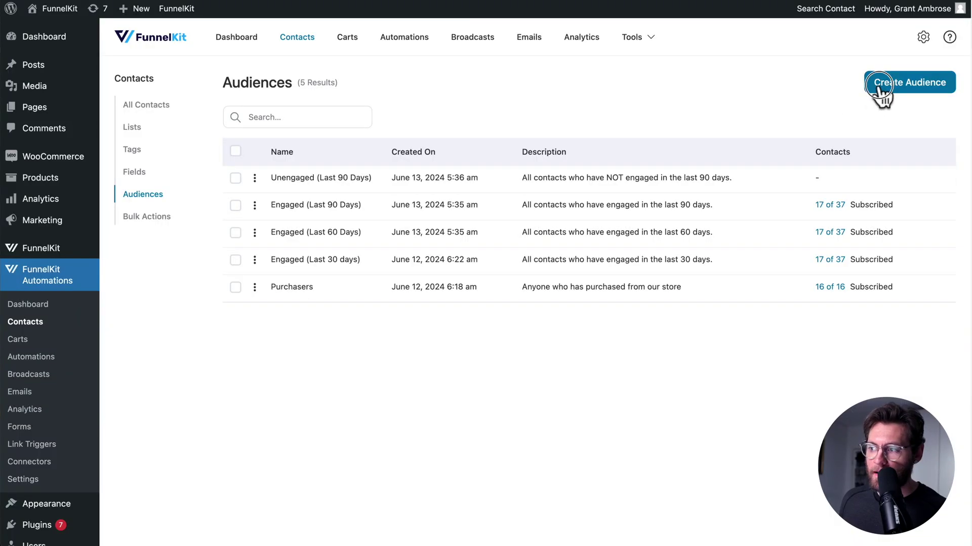
# Save a 'Purchased from (Men's Clothing)' audience filtered on the Men product category
pyautogui.click(881, 88)
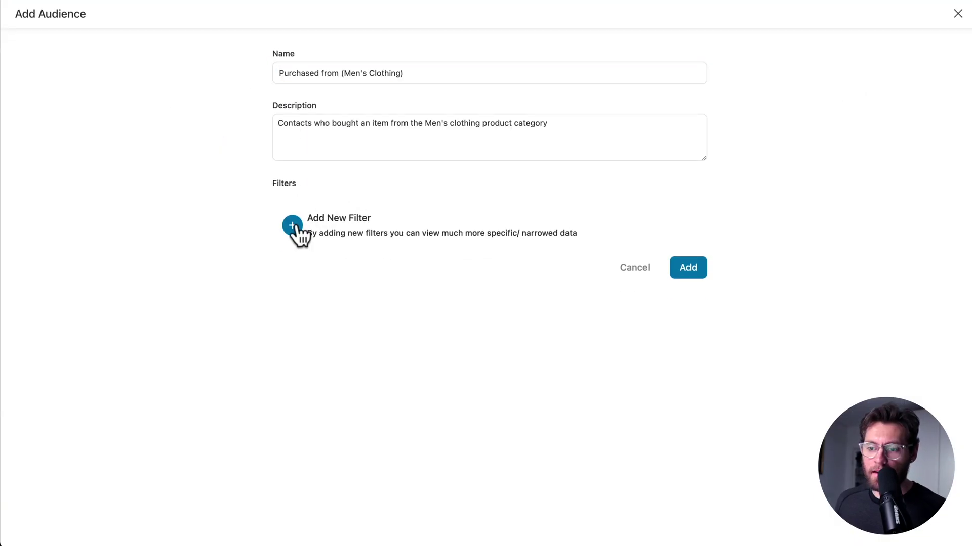
pyautogui.click(293, 226)
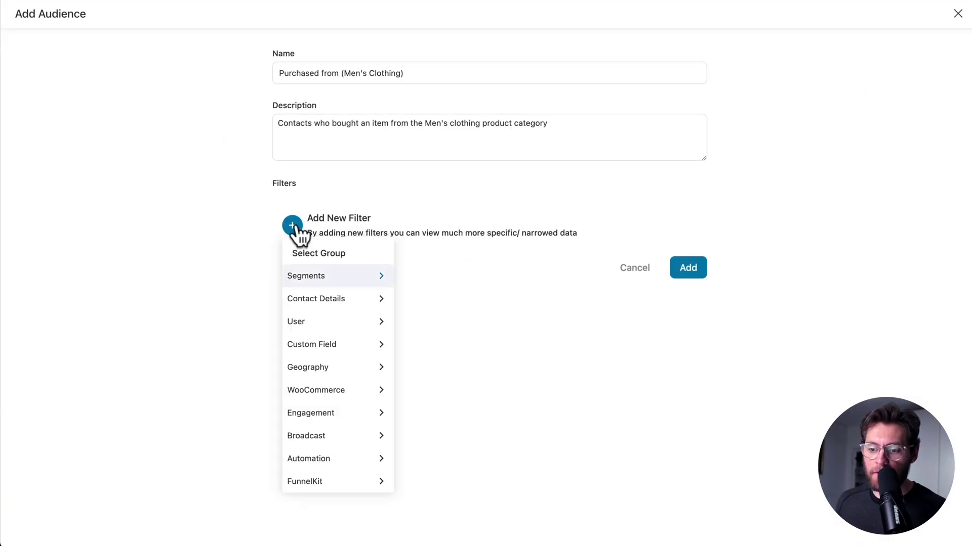
pyautogui.click(316, 391)
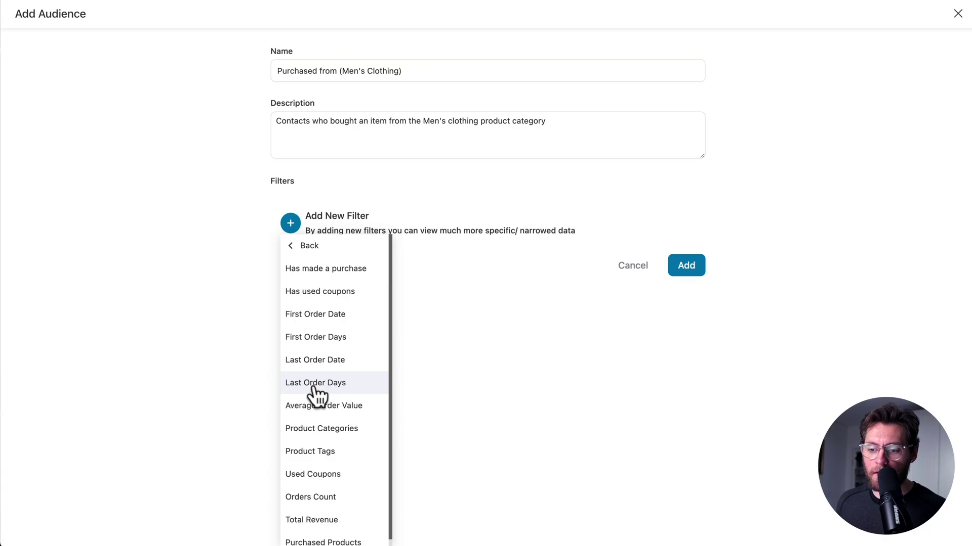
pyautogui.click(315, 430)
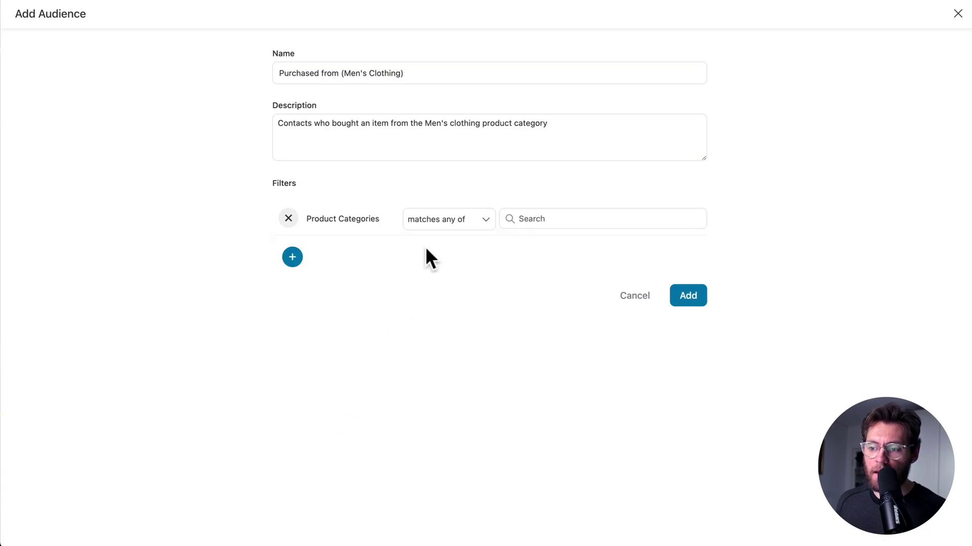
pyautogui.click(538, 219)
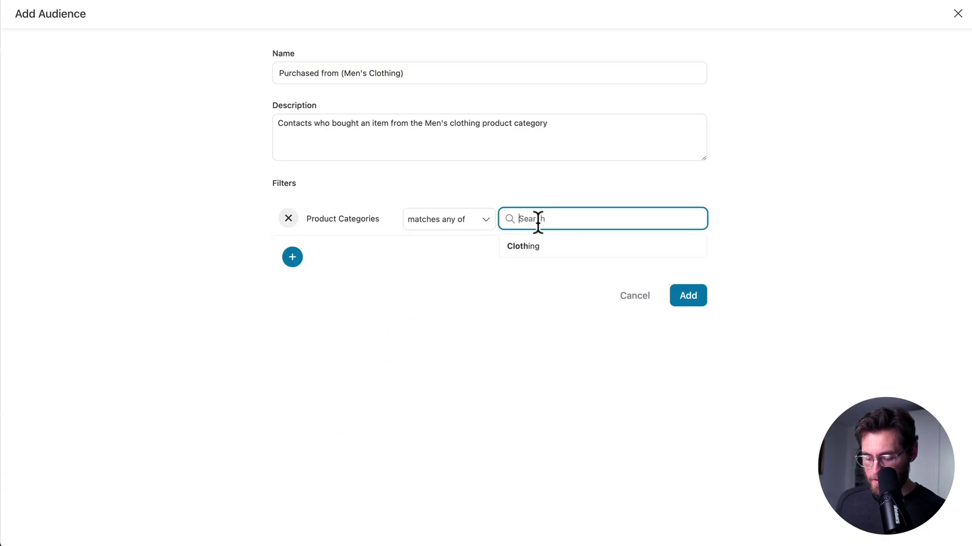
pyautogui.write('men')
pyautogui.click(540, 246)
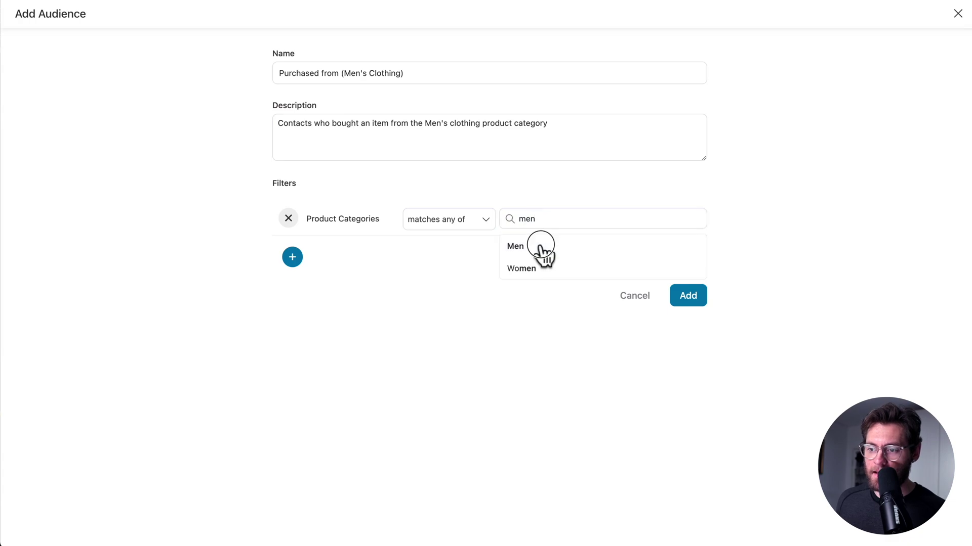
pyautogui.click(687, 319)
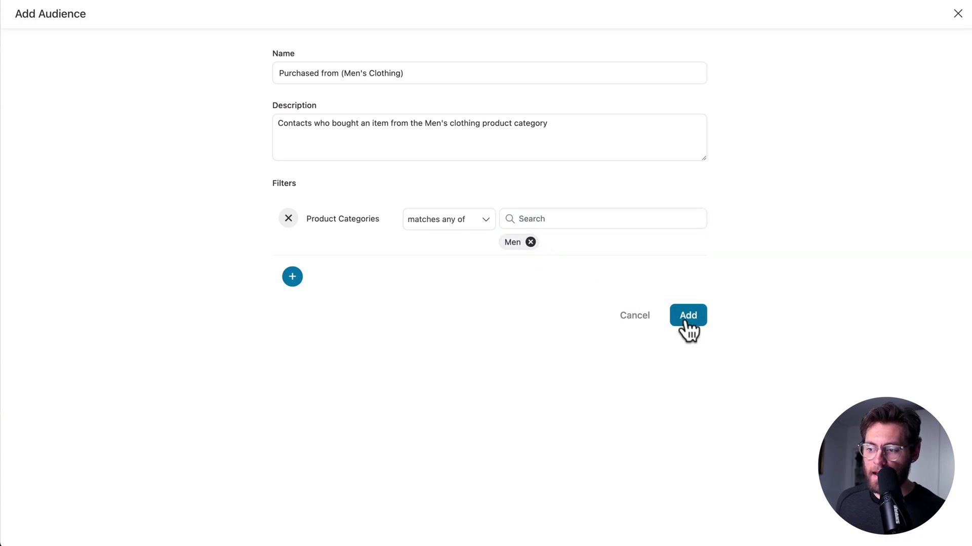
# Save a 'Purchased from (Women's Clothing)' audience filtered on the Women product category
pyautogui.click(891, 82)
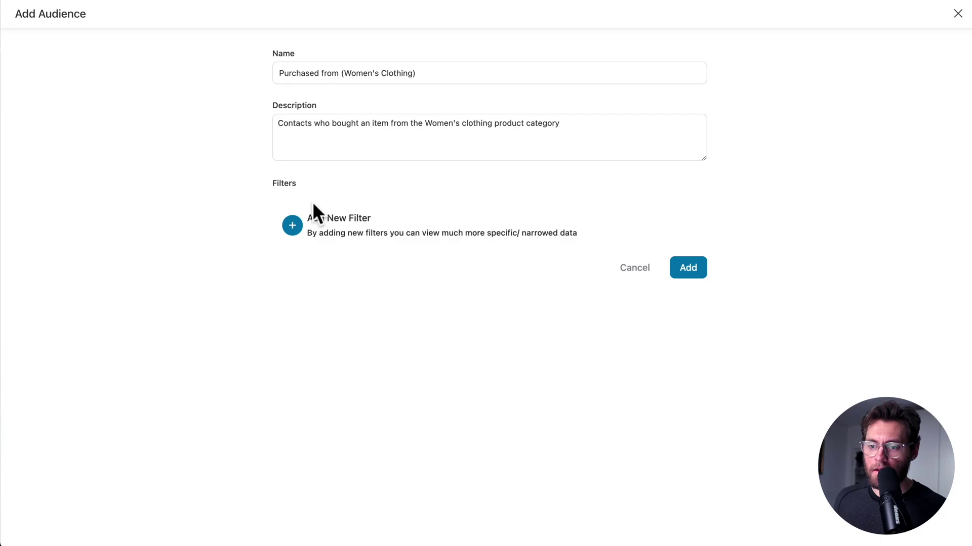
pyautogui.click(294, 226)
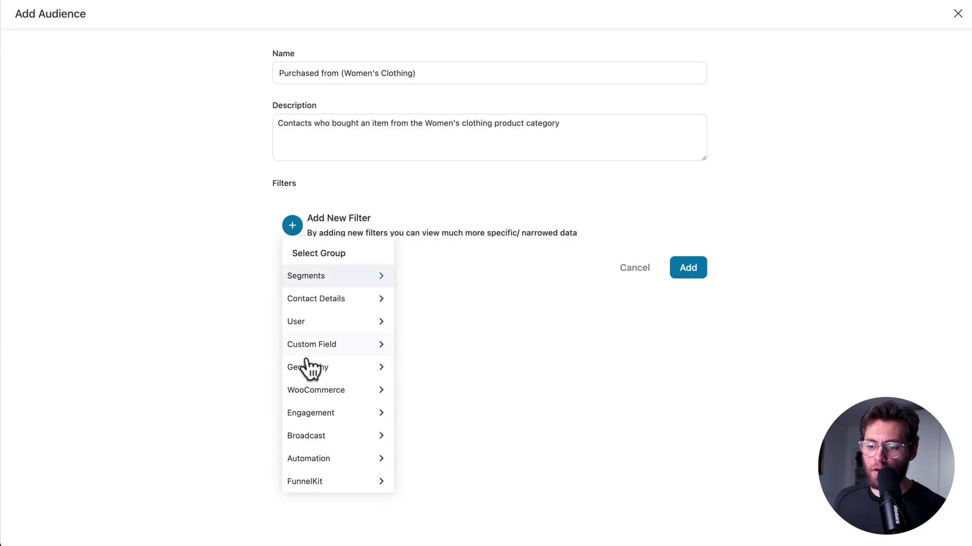
pyautogui.click(311, 392)
pyautogui.click(324, 429)
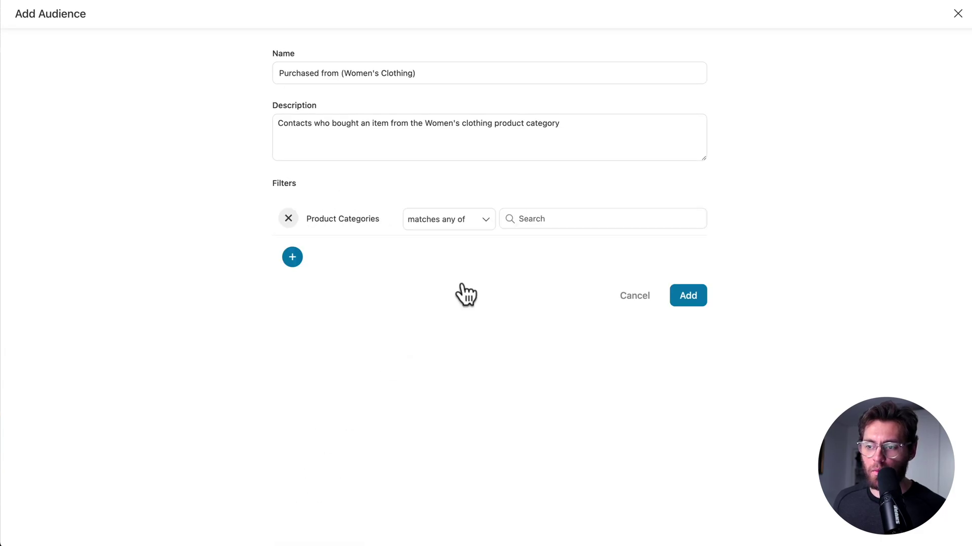
pyautogui.click(533, 222)
pyautogui.write('women')
pyautogui.click(539, 244)
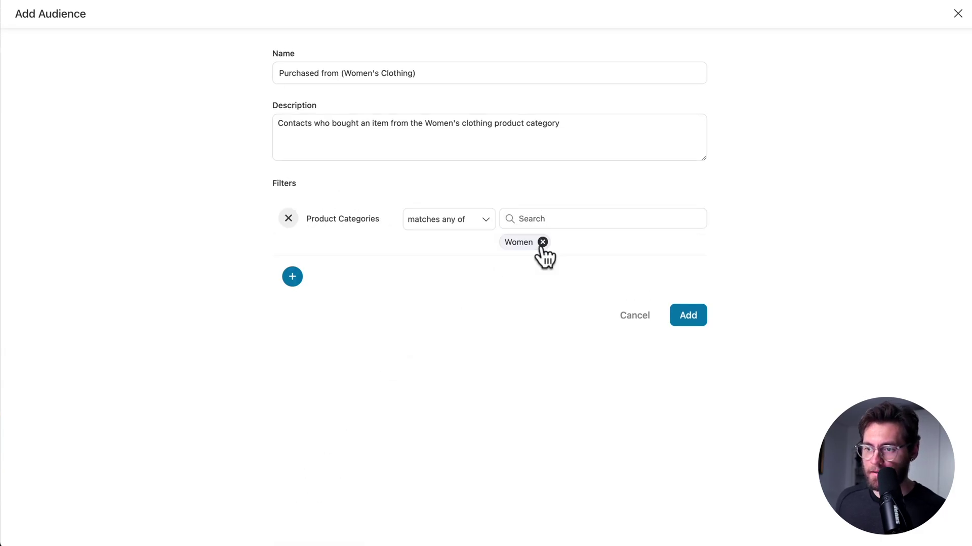
pyautogui.click(688, 313)
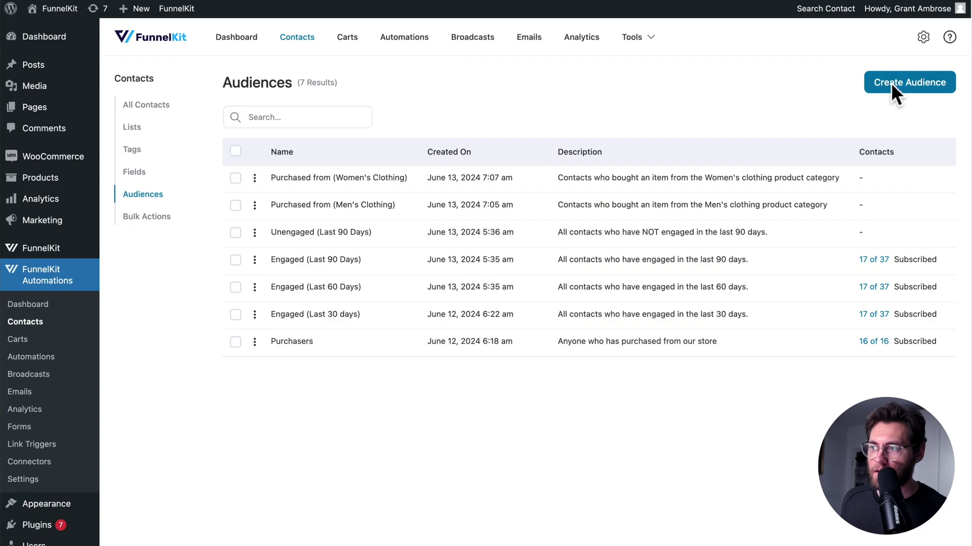
# Open a blank Add Audience form for the Product-Based audience
pyautogui.click(892, 86)
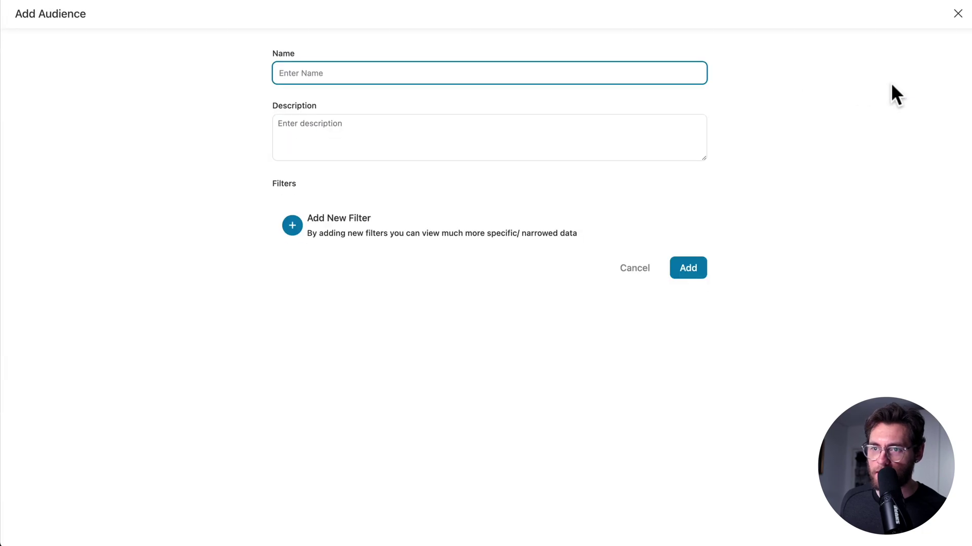
# Save an audience with a WooCommerce Purchased Products filter for Habit Tracker Spreadsheet (#1276)
pyautogui.click(292, 225)
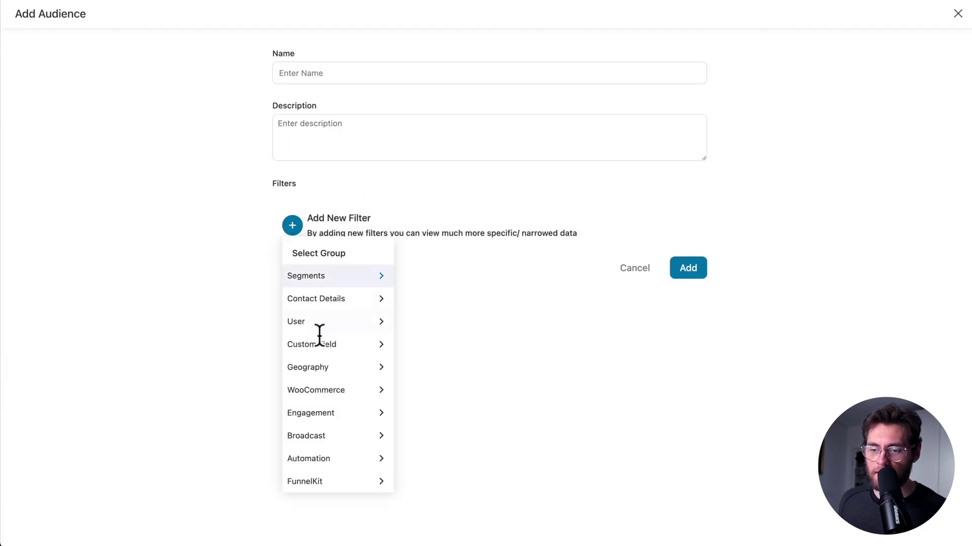
pyautogui.click(323, 392)
pyautogui.scroll(-1, 326, 405)
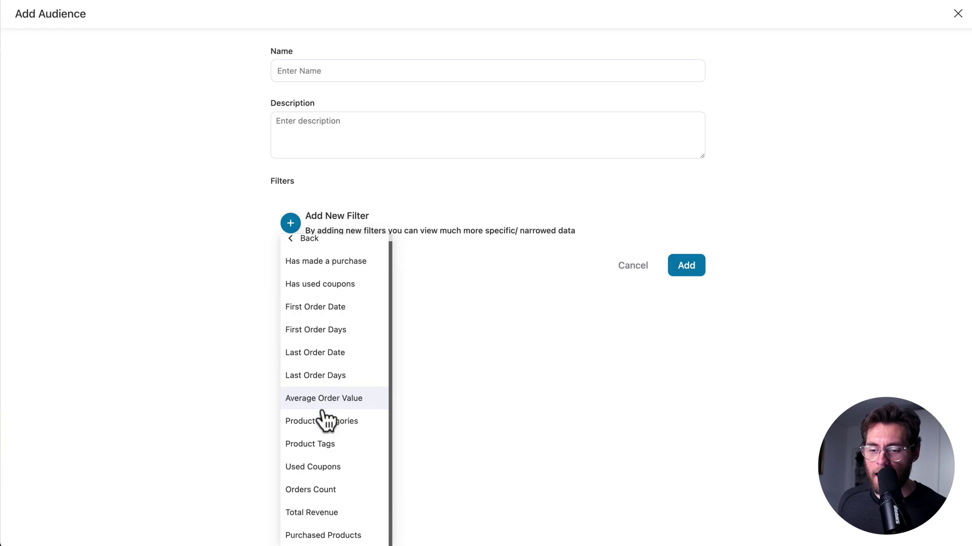
pyautogui.click(324, 536)
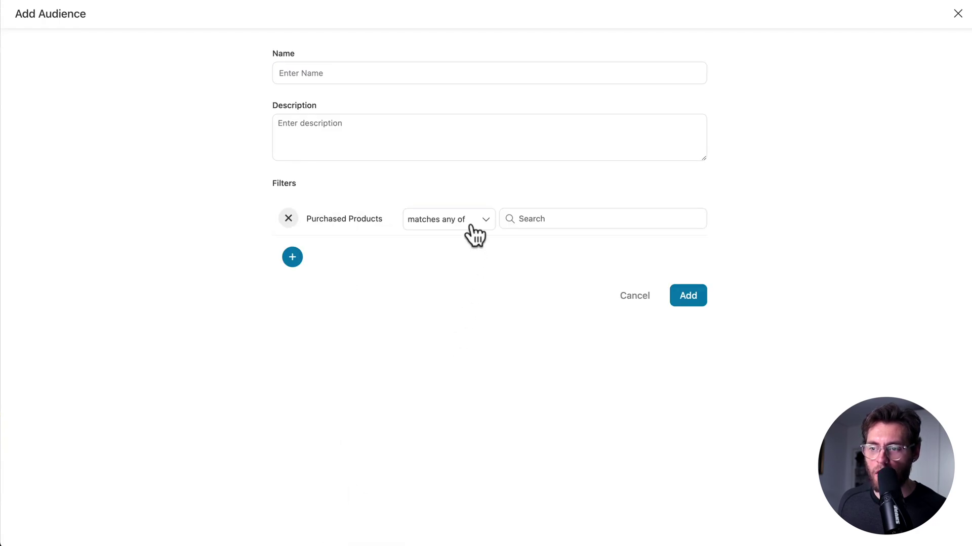
pyautogui.click(551, 221)
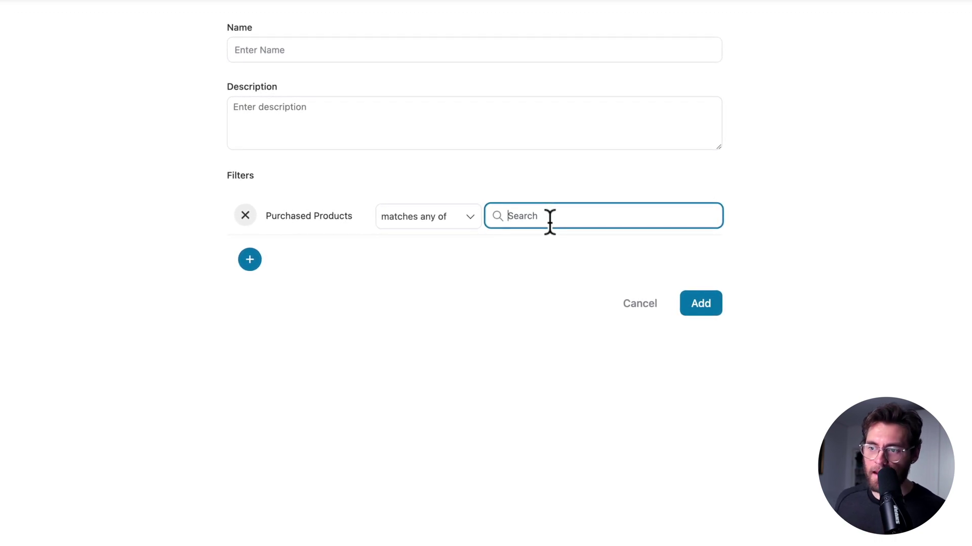
pyautogui.write('habit')
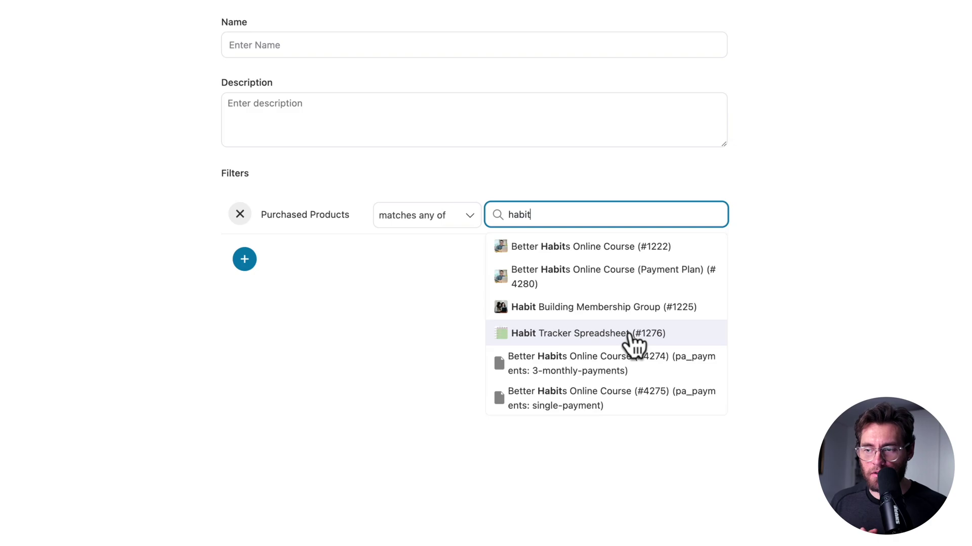
pyautogui.click(571, 334)
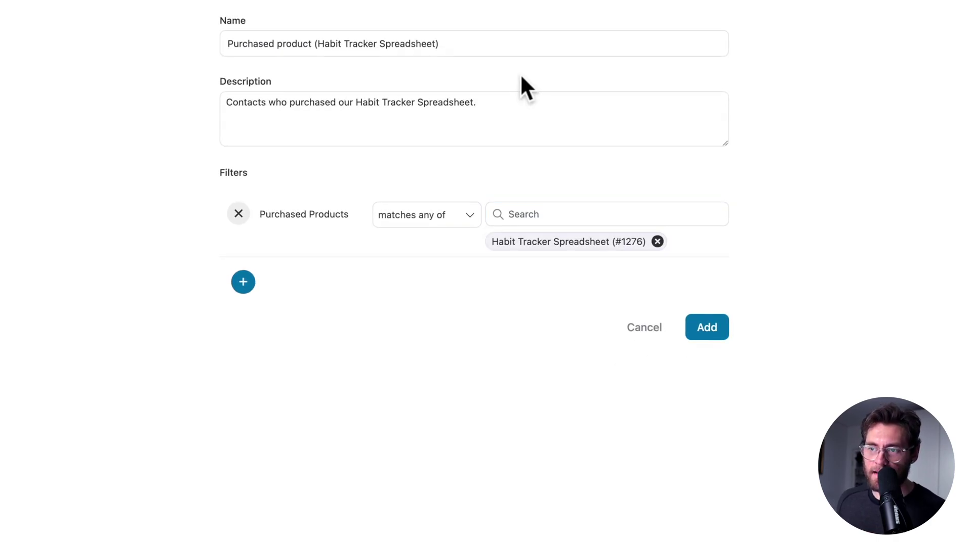
pyautogui.click(701, 327)
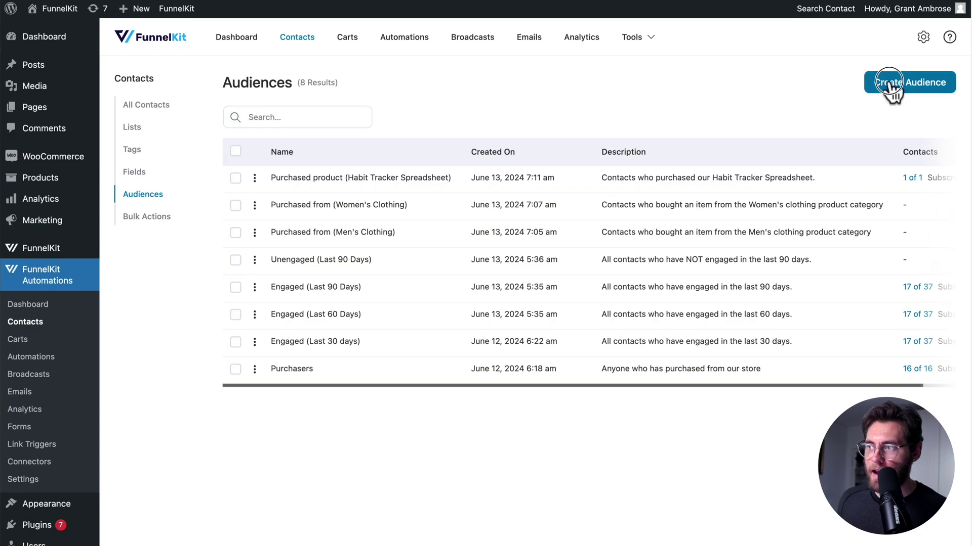
# Start a new audience with a WooCommerce Last Order Days 'before 180 days' filter
pyautogui.click(889, 83)
pyautogui.click(292, 225)
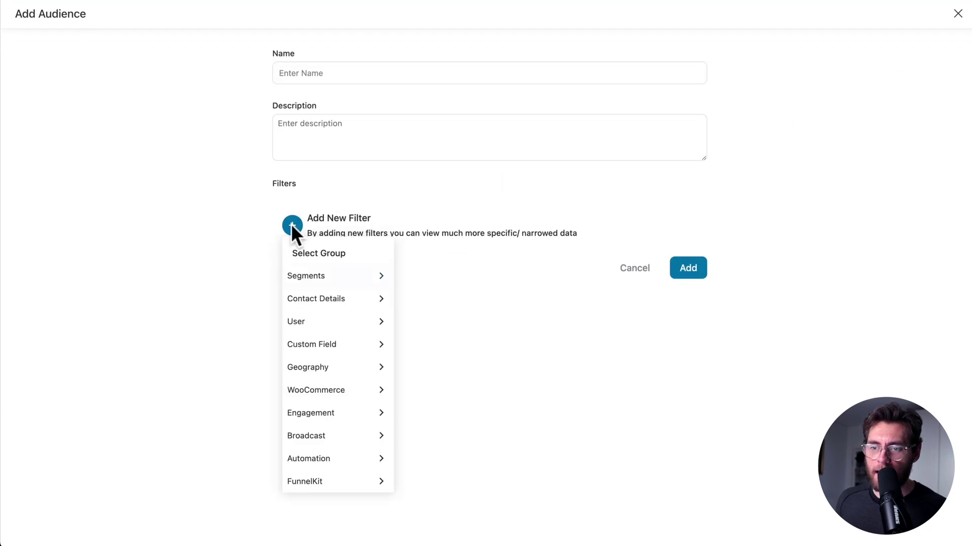
pyautogui.click(328, 391)
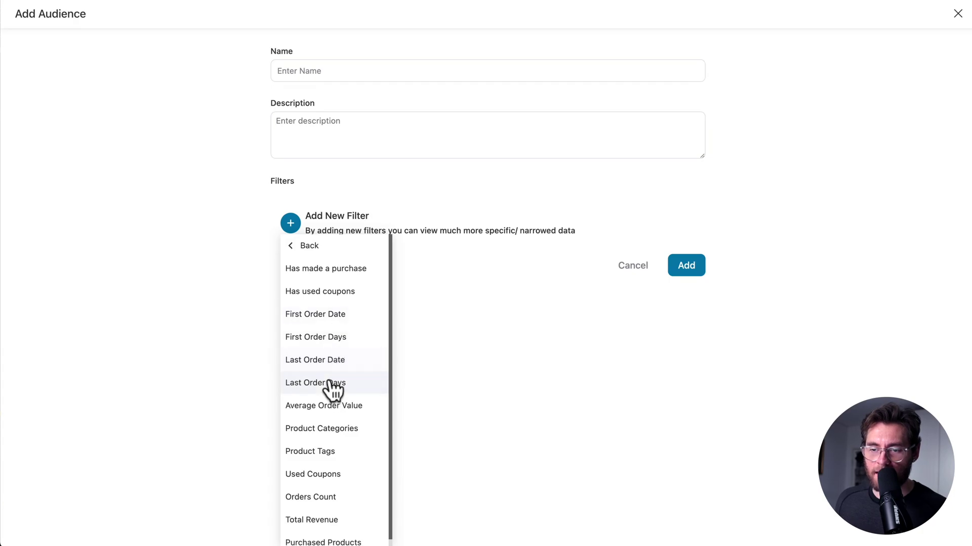
pyautogui.click(334, 390)
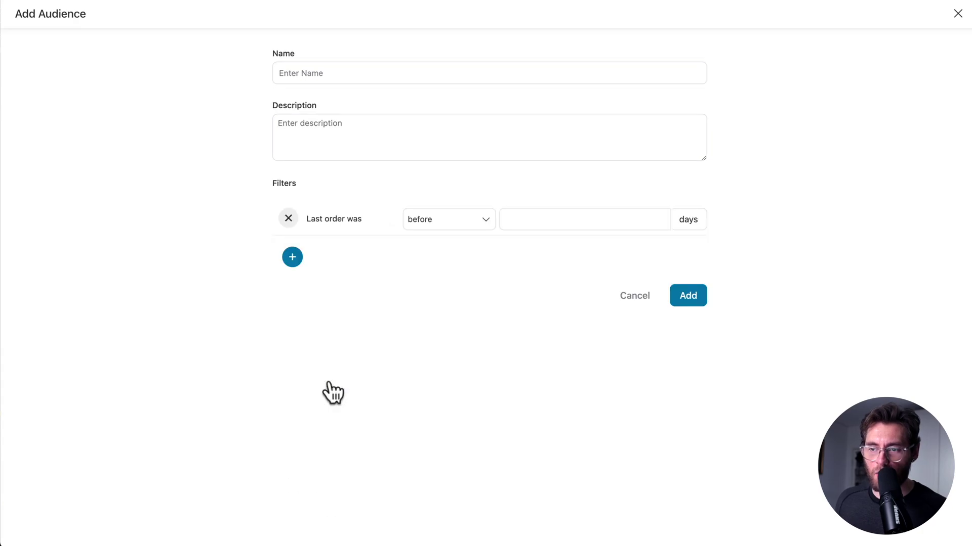
pyautogui.click(517, 221)
pyautogui.write('180')
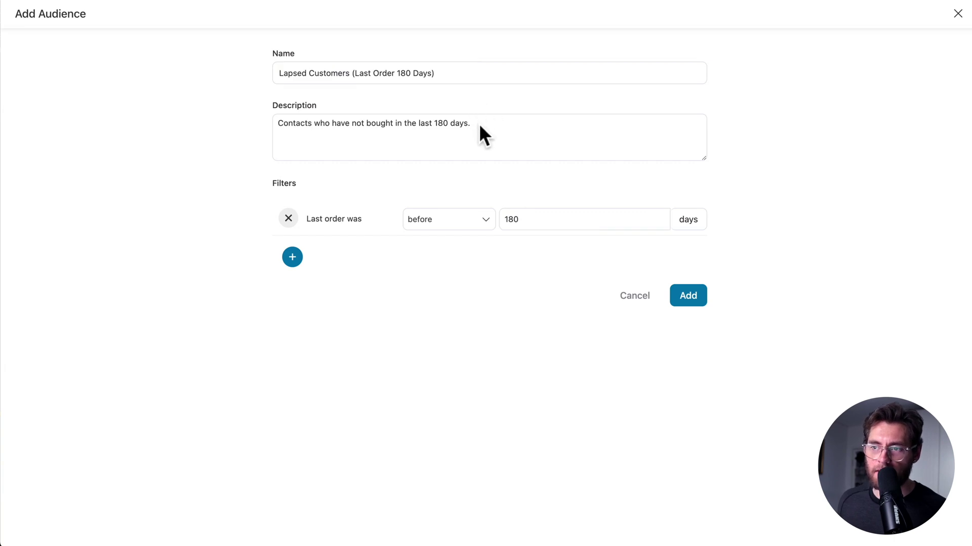
# Add a second filter requiring Has made a purchase = Yes
pyautogui.click(293, 258)
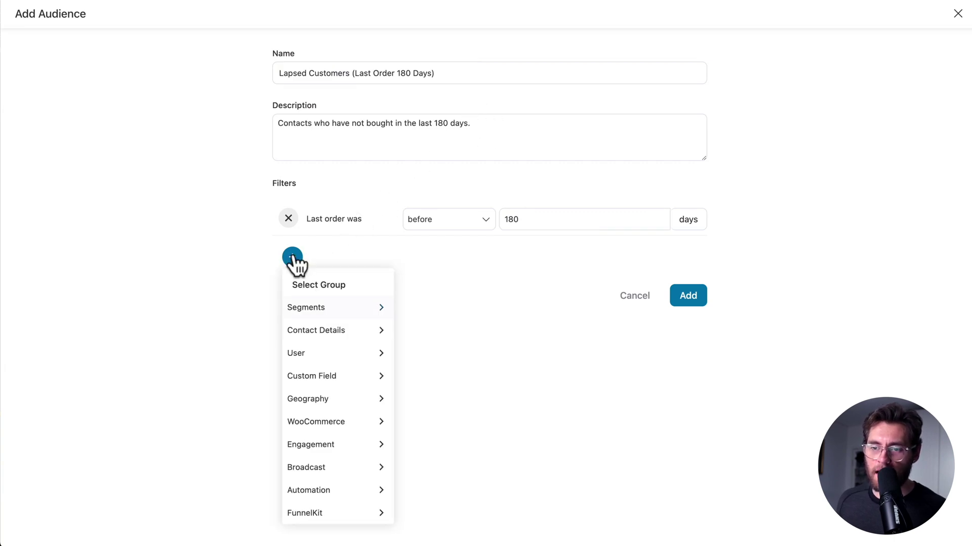
pyautogui.click(317, 420)
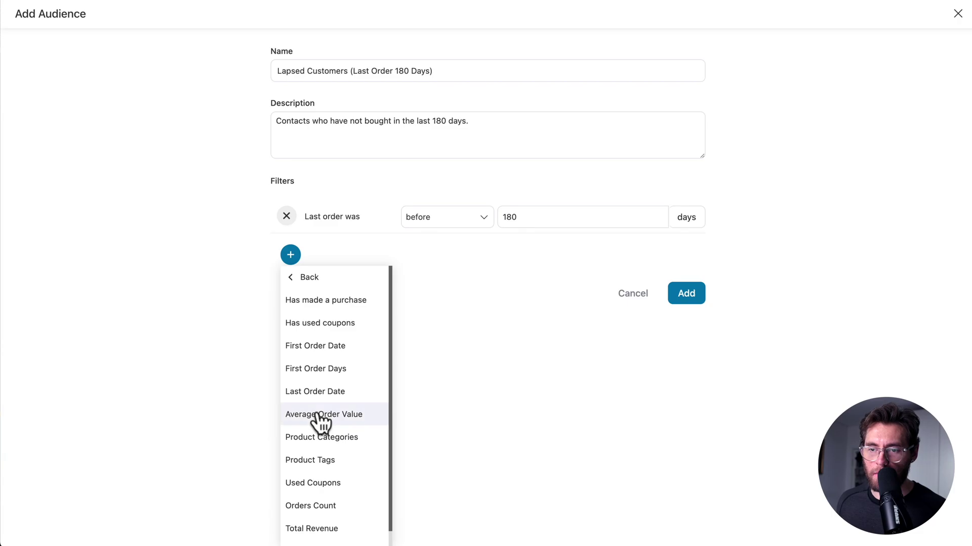
pyautogui.click(336, 301)
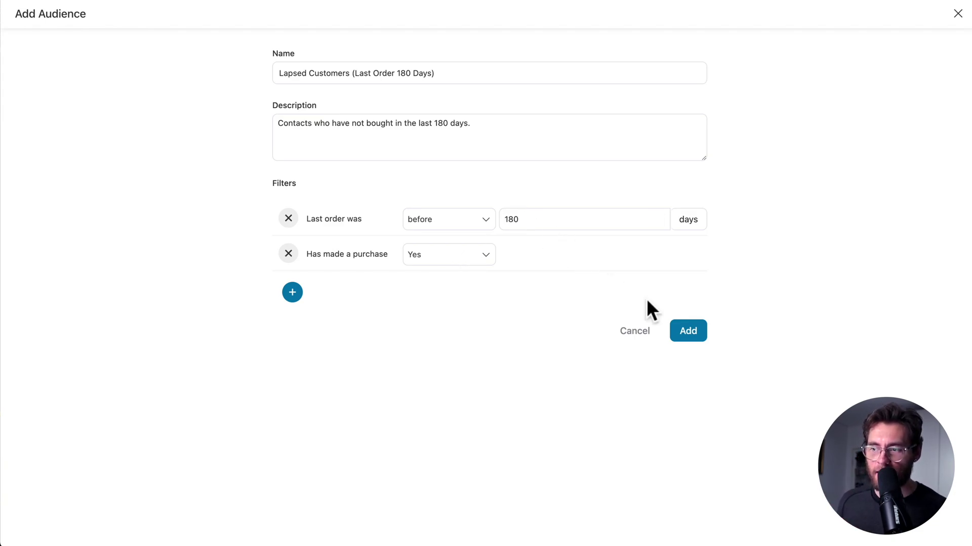
# Save the Lapsed Customers audience and open a blank Add Audience form
pyautogui.click(683, 330)
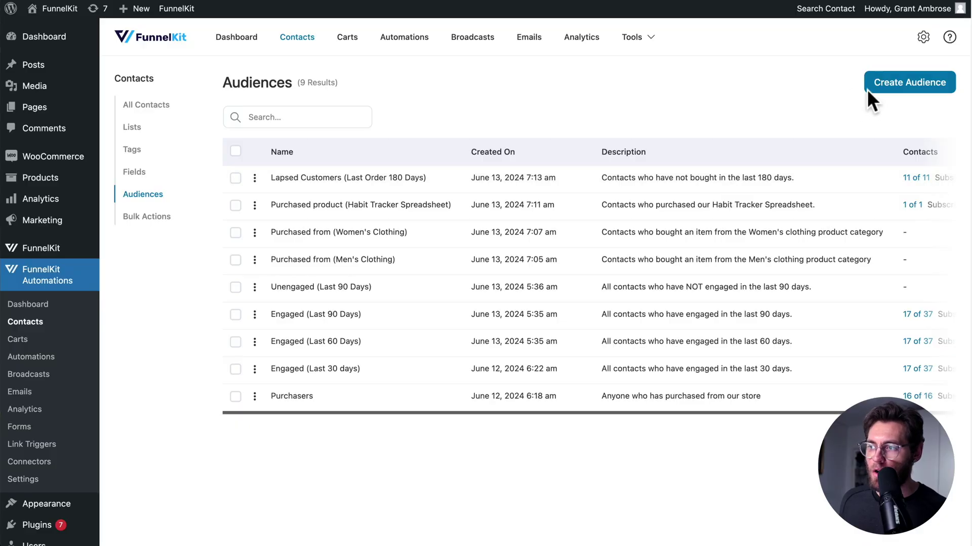
pyautogui.click(867, 90)
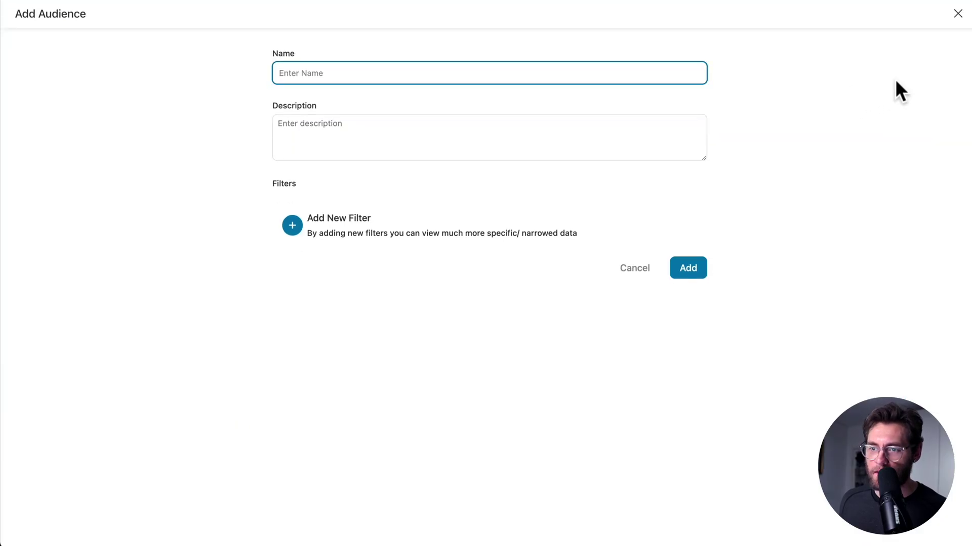
# Add a WooCommerce Orders Count filter set to 'at least' 3
pyautogui.click(286, 270)
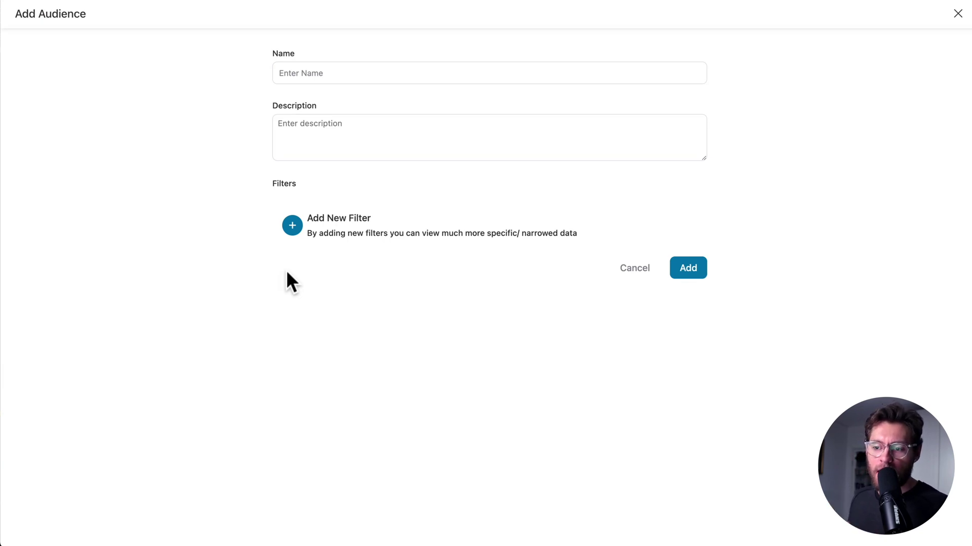
pyautogui.click(293, 226)
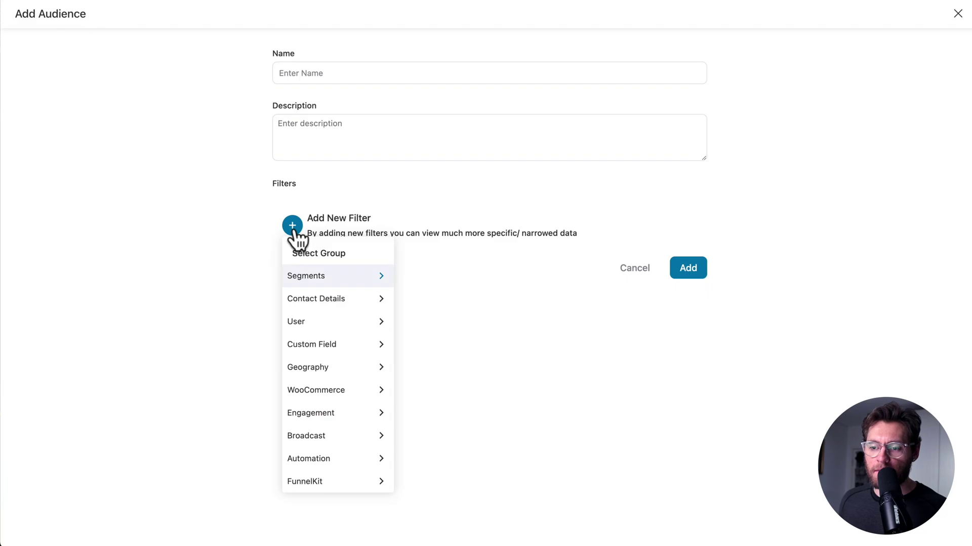
pyautogui.click(319, 390)
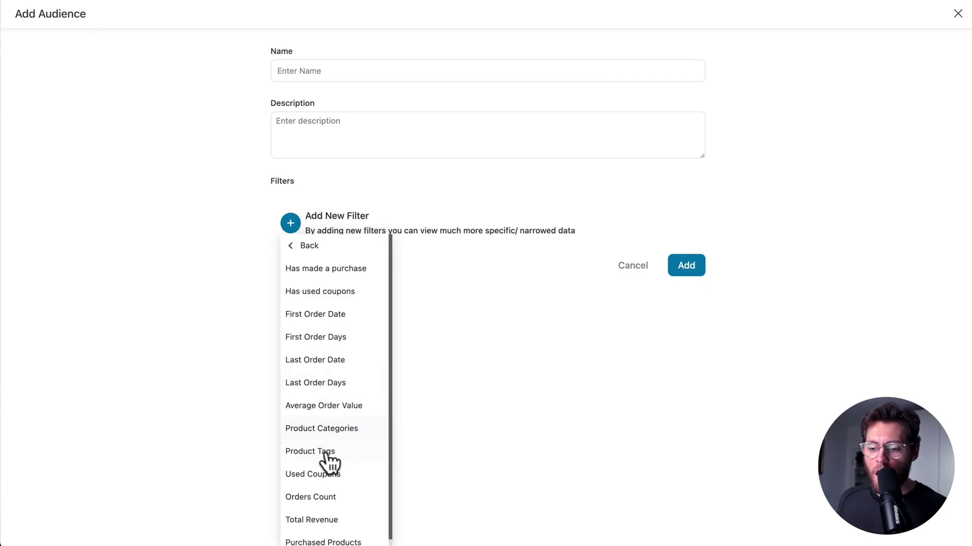
pyautogui.click(329, 497)
pyautogui.click(468, 219)
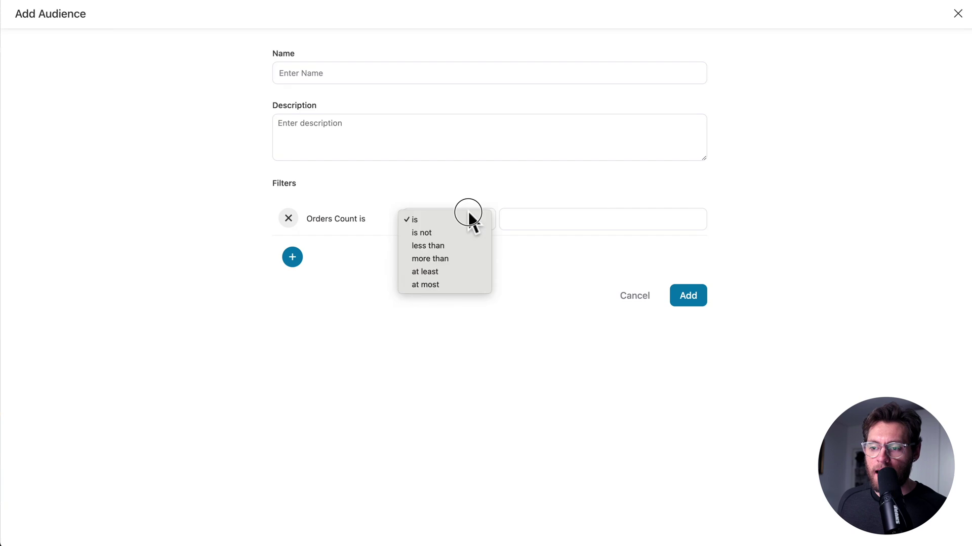
pyautogui.click(451, 271)
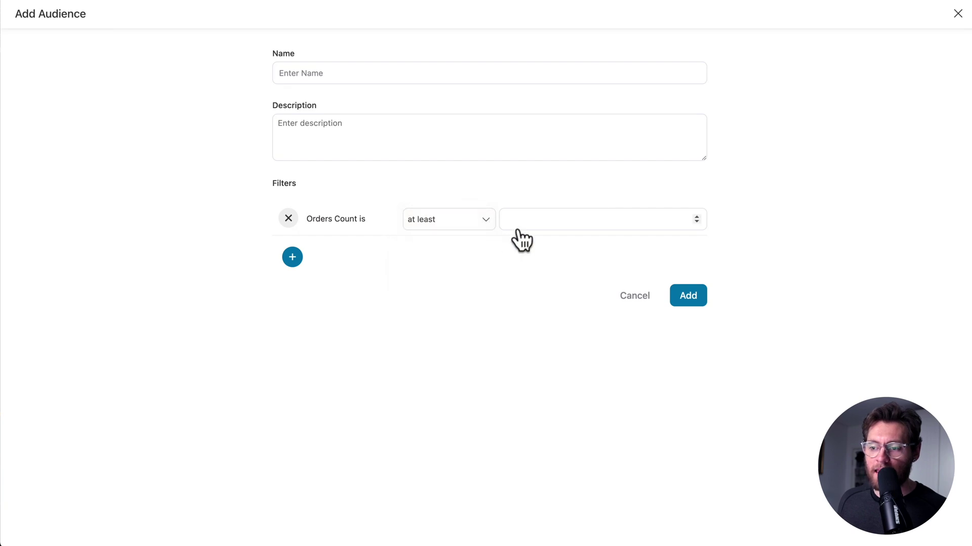
pyautogui.click(523, 225)
pyautogui.write('3')
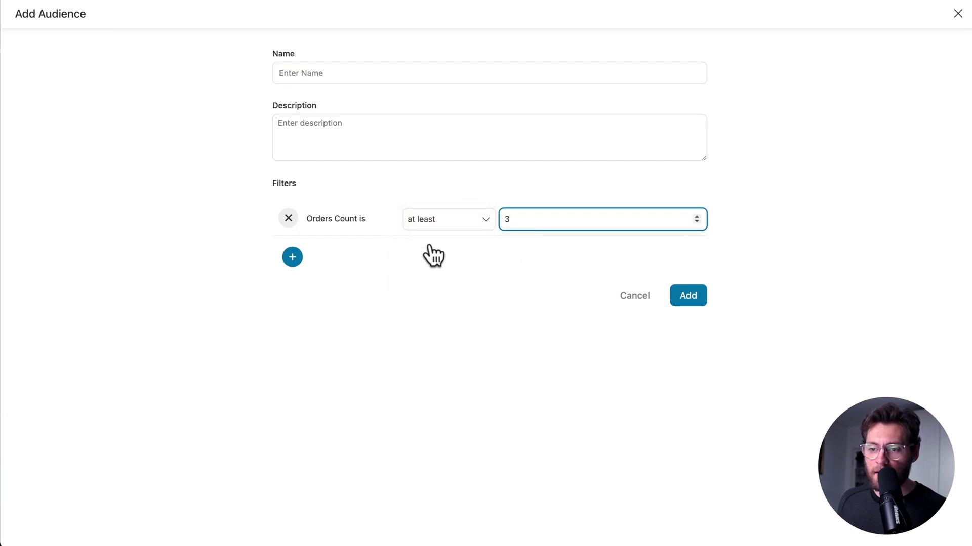
# Add a Total Revenue 'at least' 500 filter and save the VIP Customers audience
pyautogui.click(292, 258)
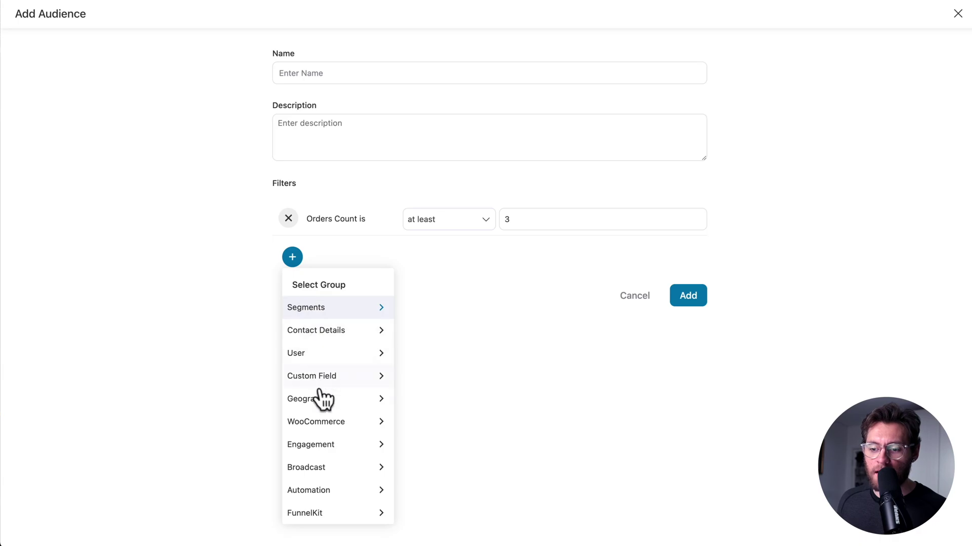
pyautogui.click(322, 425)
pyautogui.scroll(-2, 322, 429)
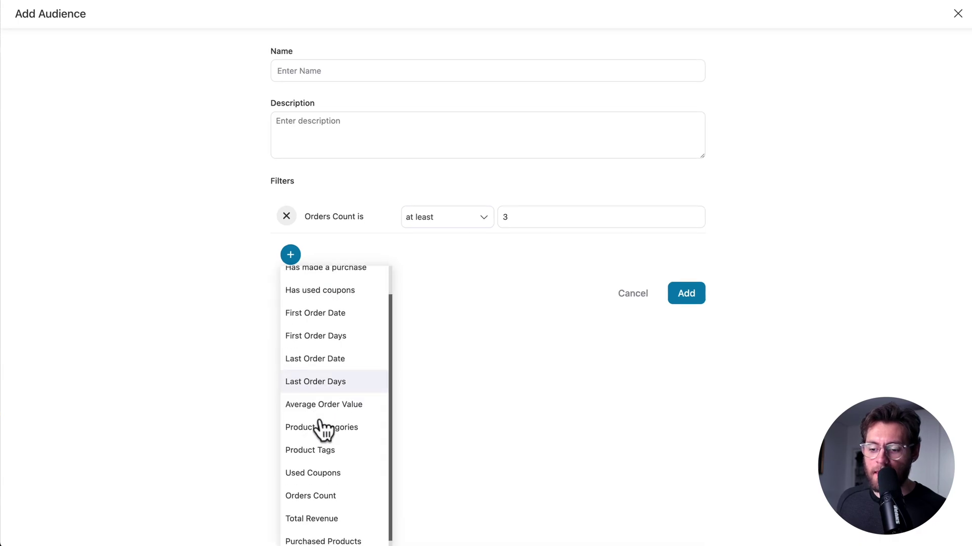
pyautogui.click(327, 513)
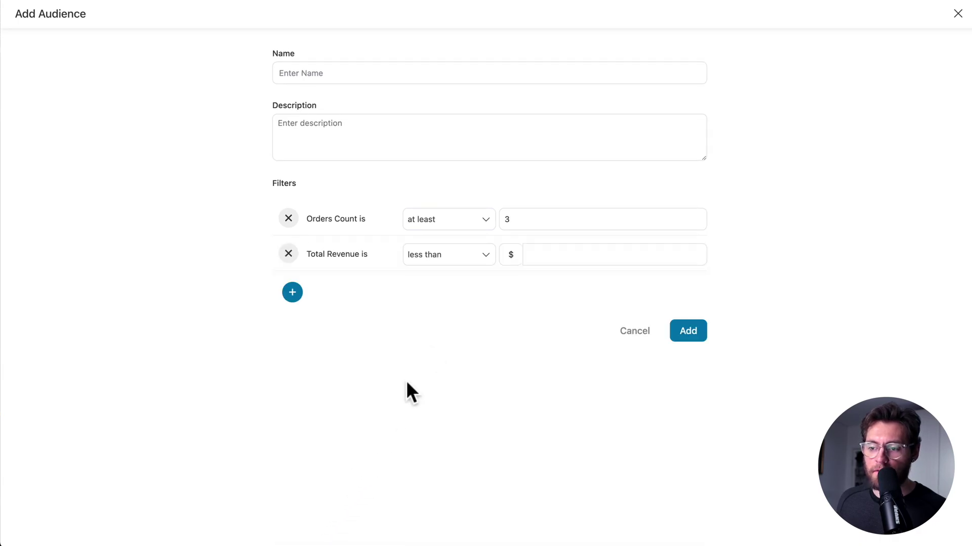
pyautogui.click(482, 257)
pyautogui.click(462, 280)
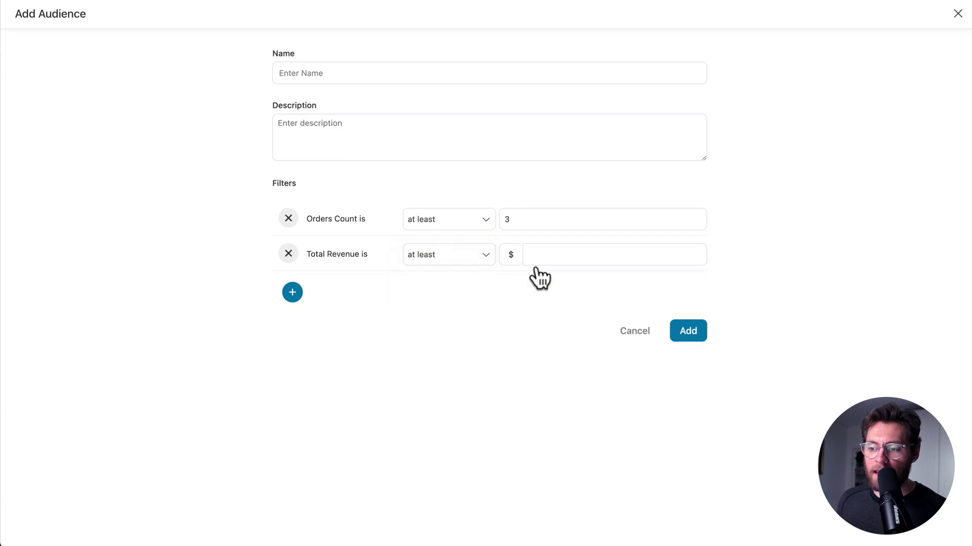
pyautogui.click(549, 256)
pyautogui.write('500')
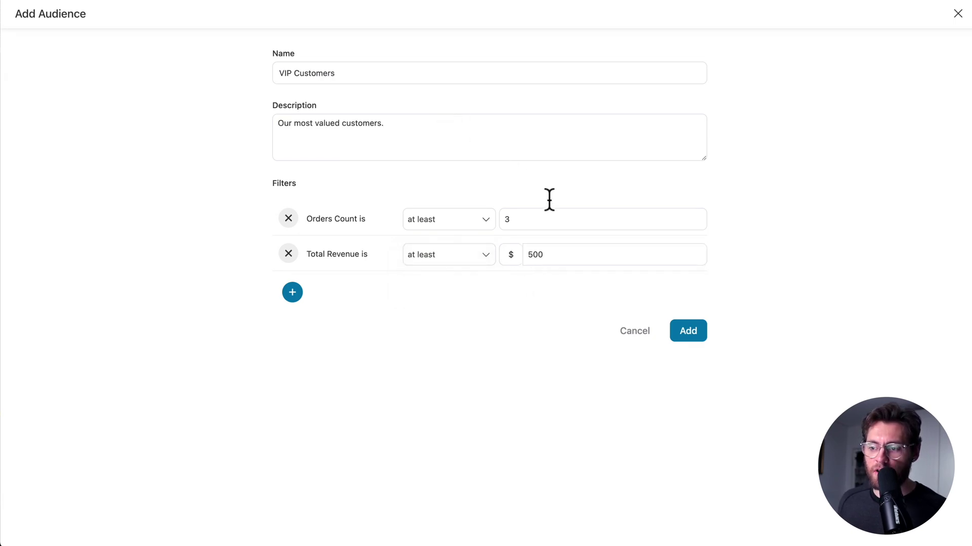
pyautogui.click(680, 330)
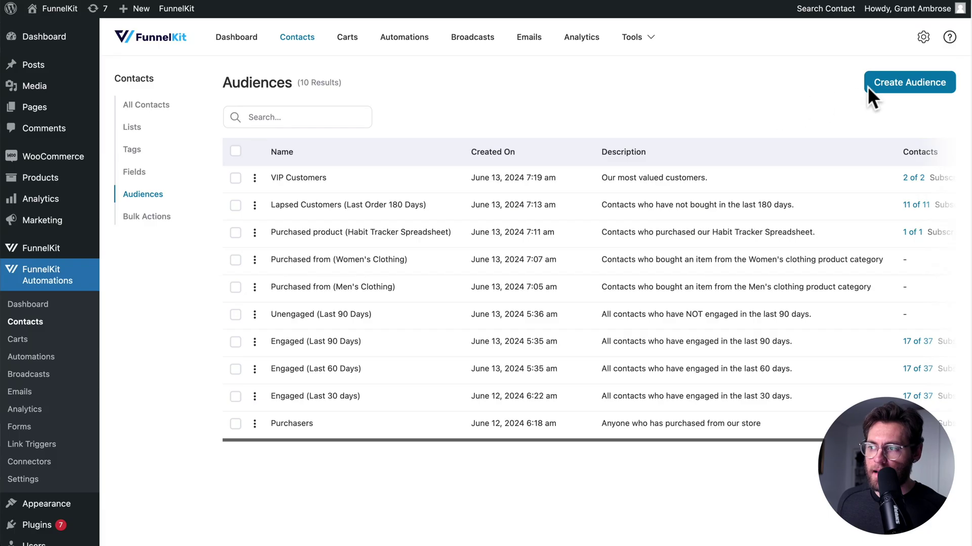
# Start a new audience with a Last Order Days 'before 14' filter
pyautogui.click(867, 88)
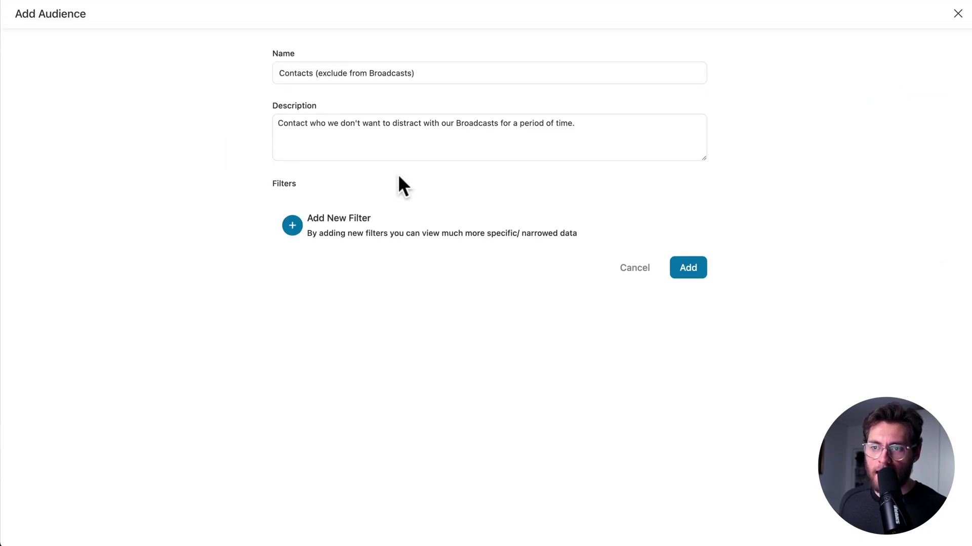
pyautogui.click(298, 230)
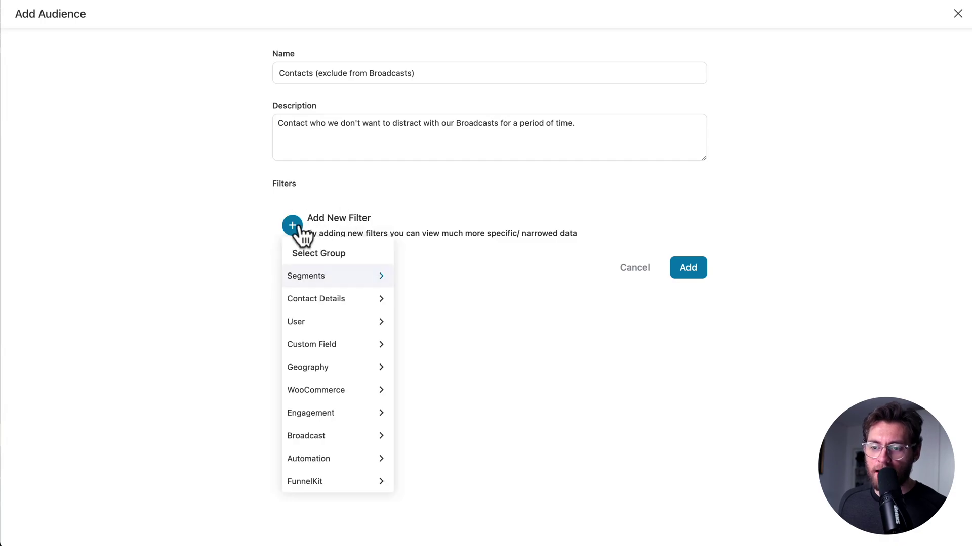
pyautogui.click(325, 390)
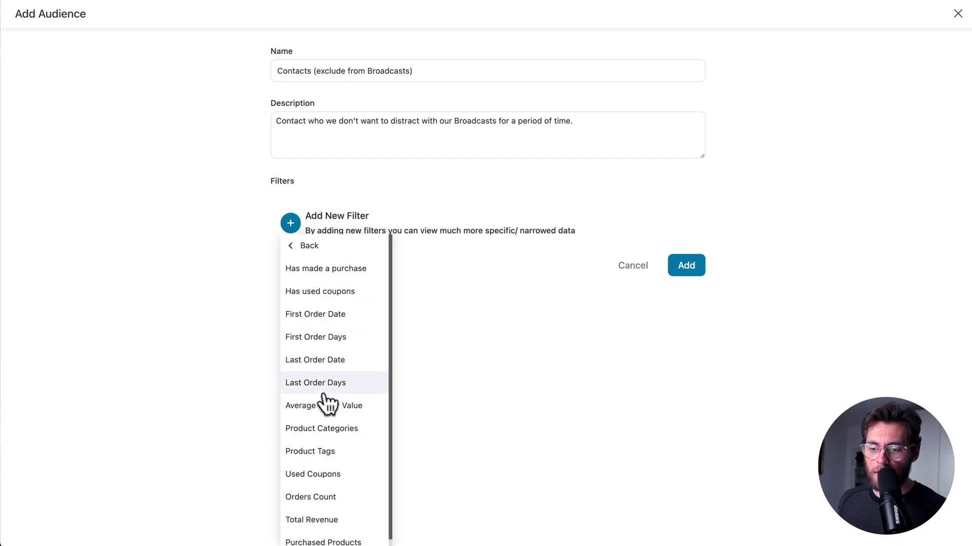
pyautogui.click(329, 384)
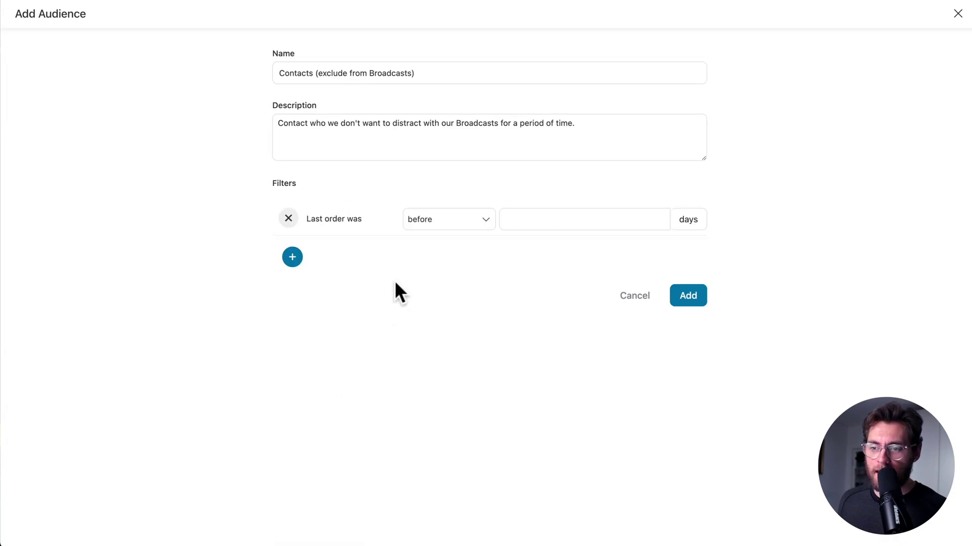
pyautogui.click(531, 219)
pyautogui.write('14')
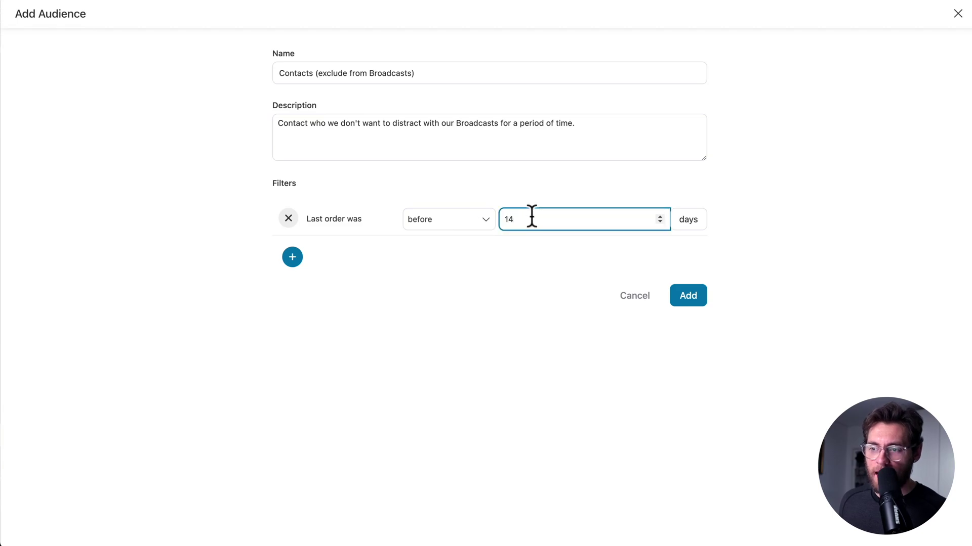
# Add Currently active in Automation 'matches none of' Welcome Series and Product Upsell, then save
pyautogui.click(296, 256)
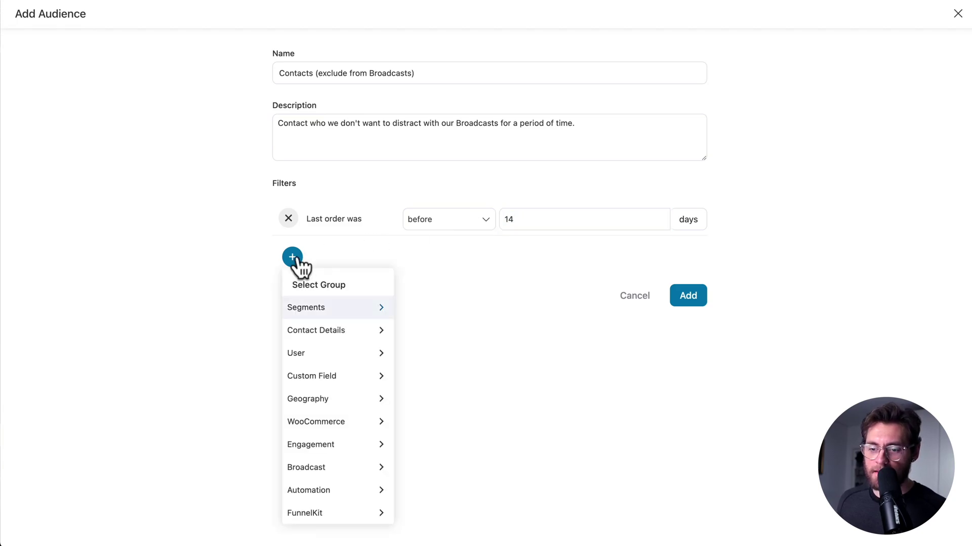
pyautogui.click(327, 492)
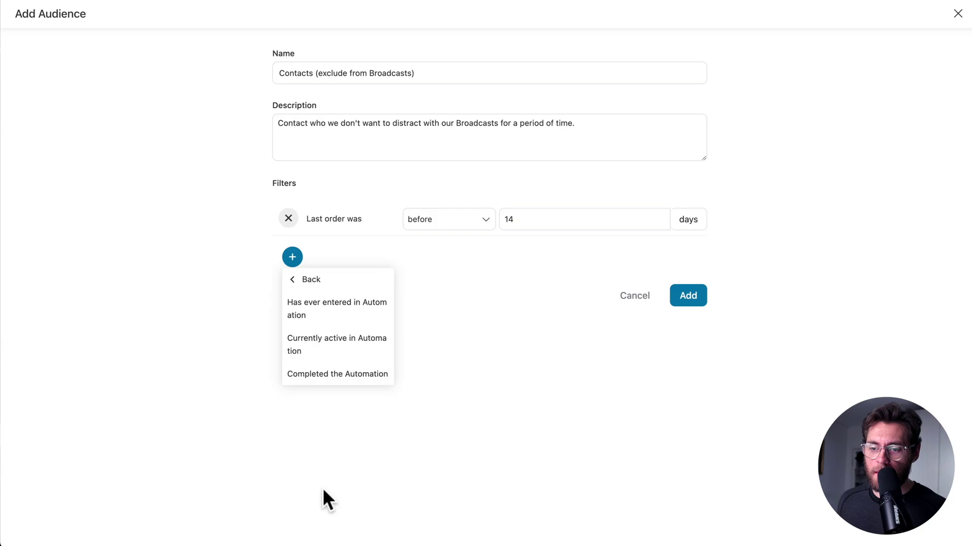
pyautogui.click(340, 344)
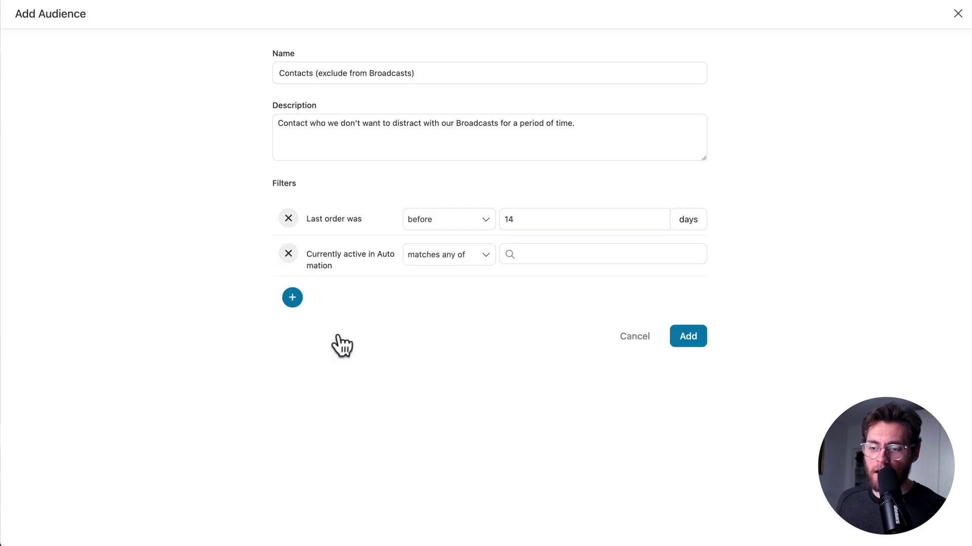
pyautogui.click(420, 261)
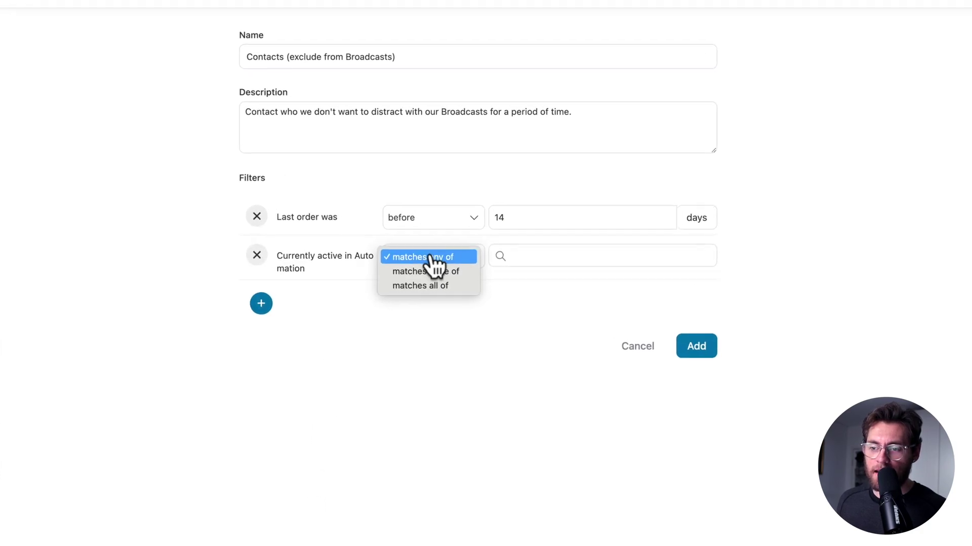
pyautogui.click(433, 273)
pyautogui.click(561, 258)
pyautogui.write('welc')
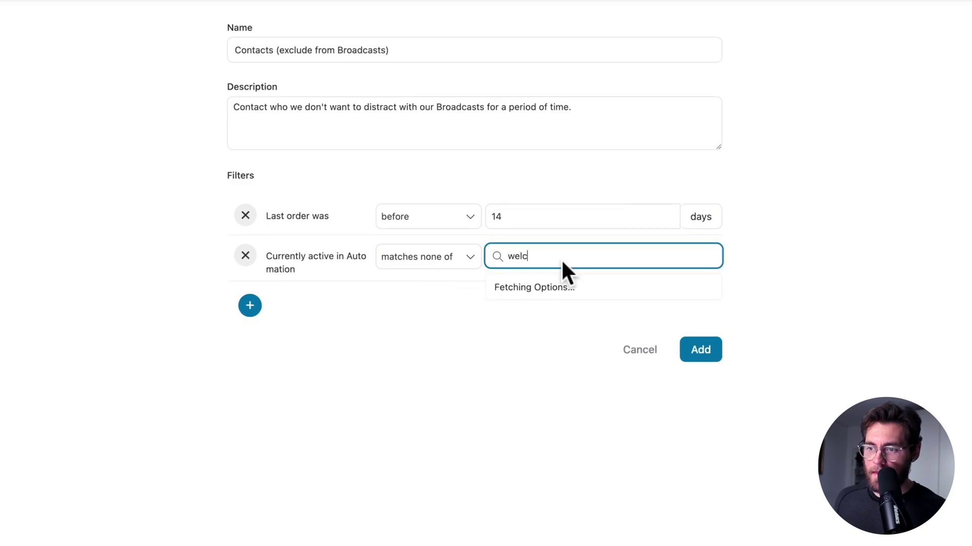
pyautogui.click(552, 288)
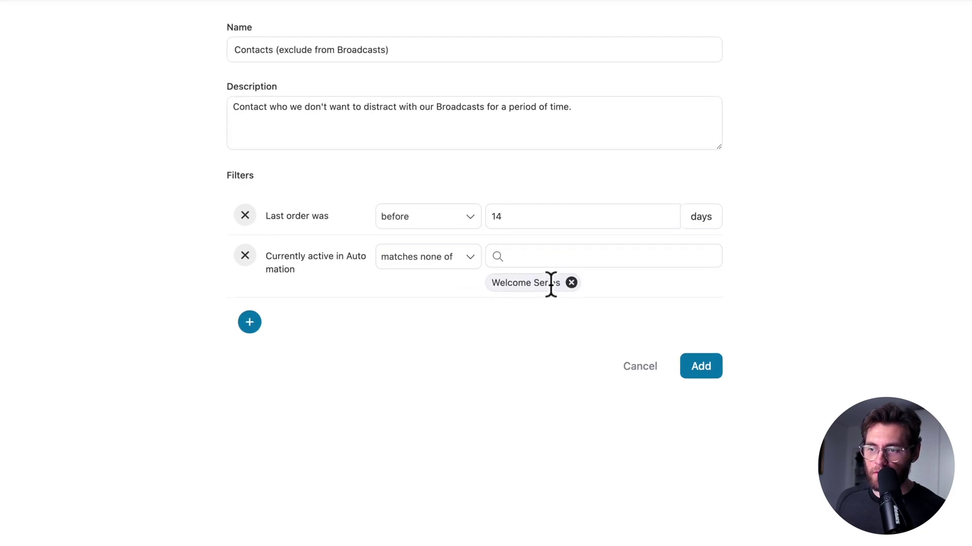
pyautogui.click(551, 258)
pyautogui.write('product')
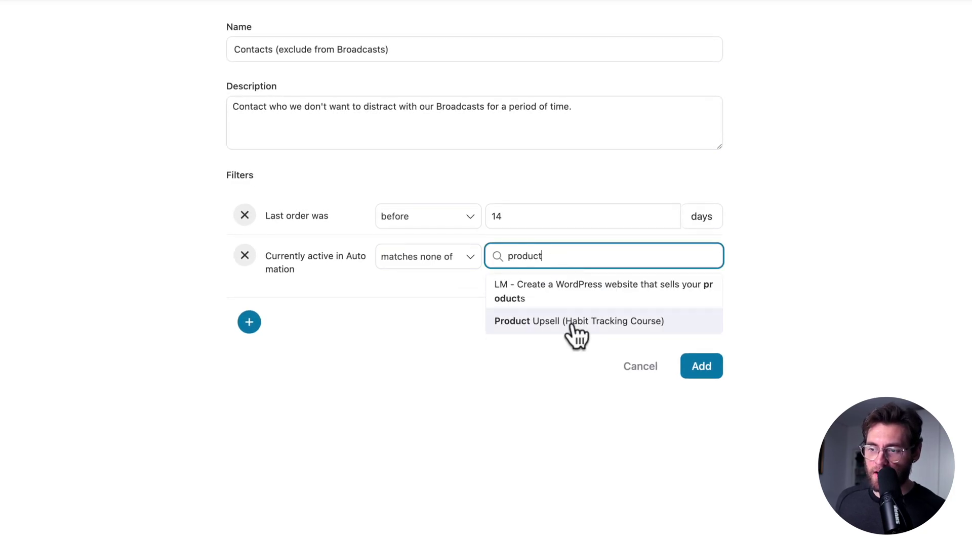
pyautogui.click(570, 324)
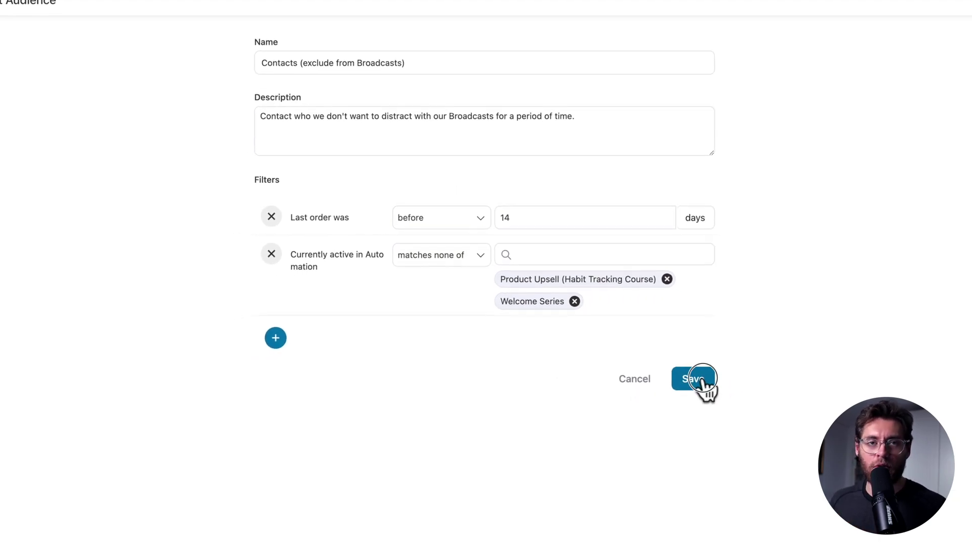
pyautogui.click(706, 393)
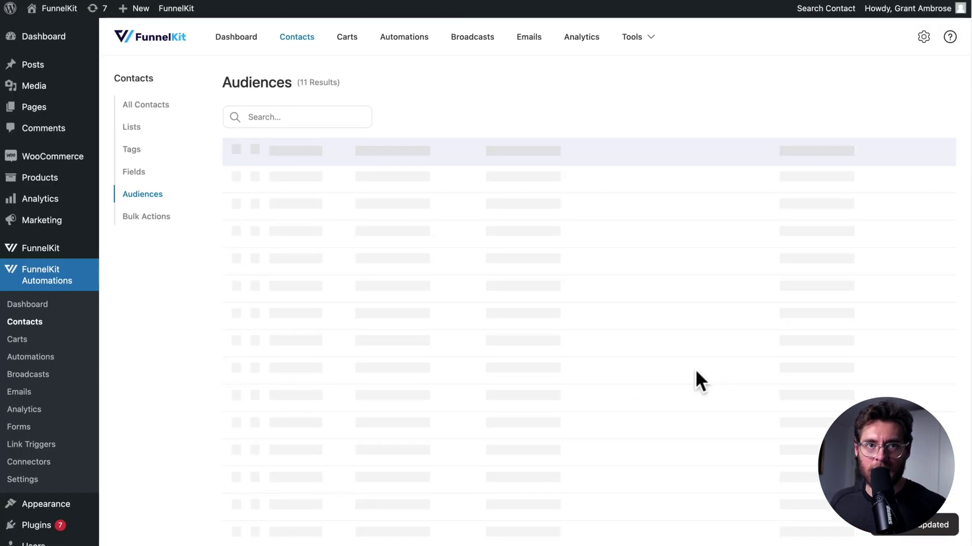
# Create an email broadcast named 'New YouTube Video posted' and continue to contact selection
pyautogui.click(76, 380)
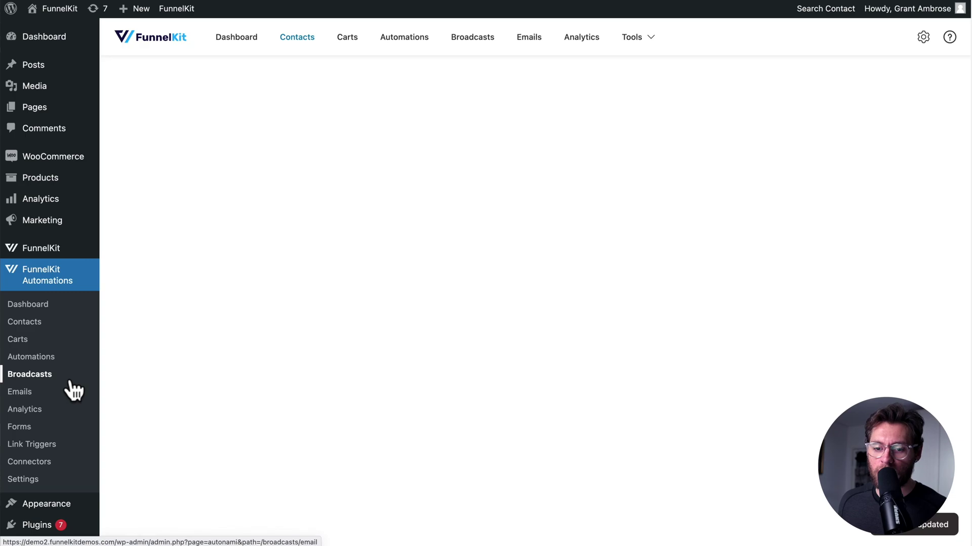
pyautogui.click(860, 89)
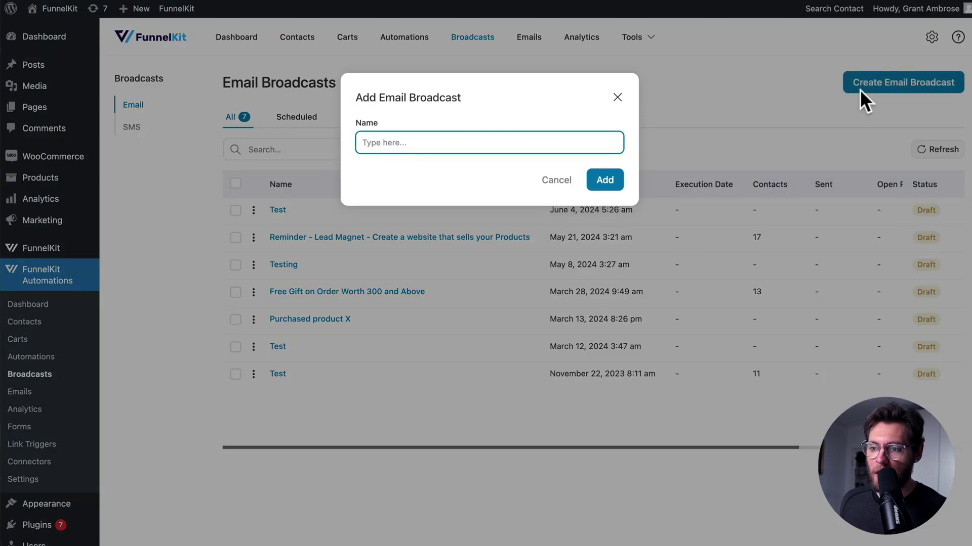
pyautogui.write('New YouTube Video posted')
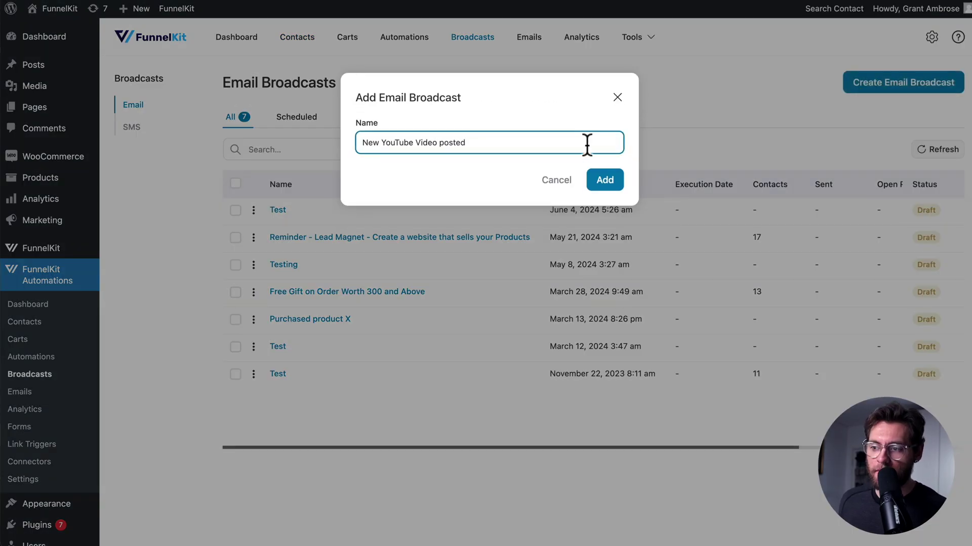
pyautogui.click(601, 174)
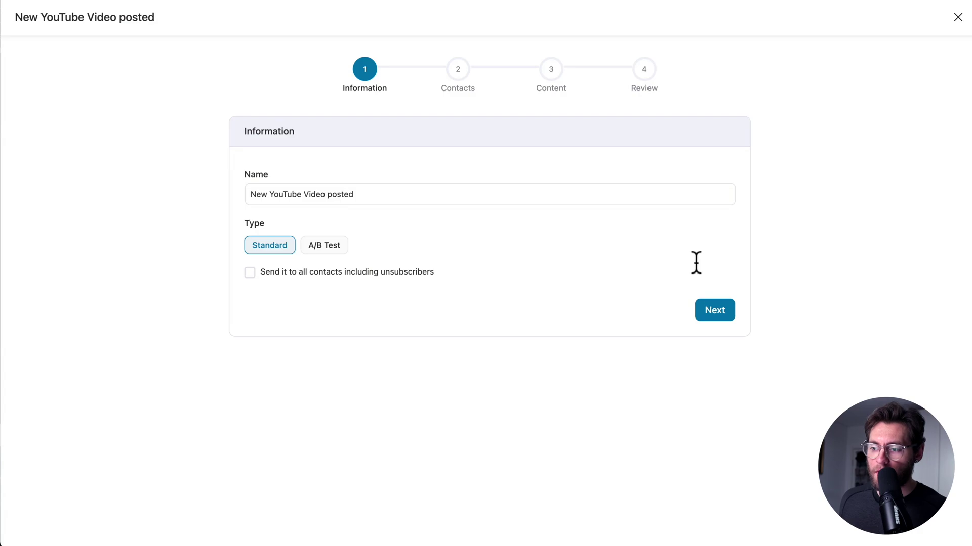
pyautogui.click(718, 305)
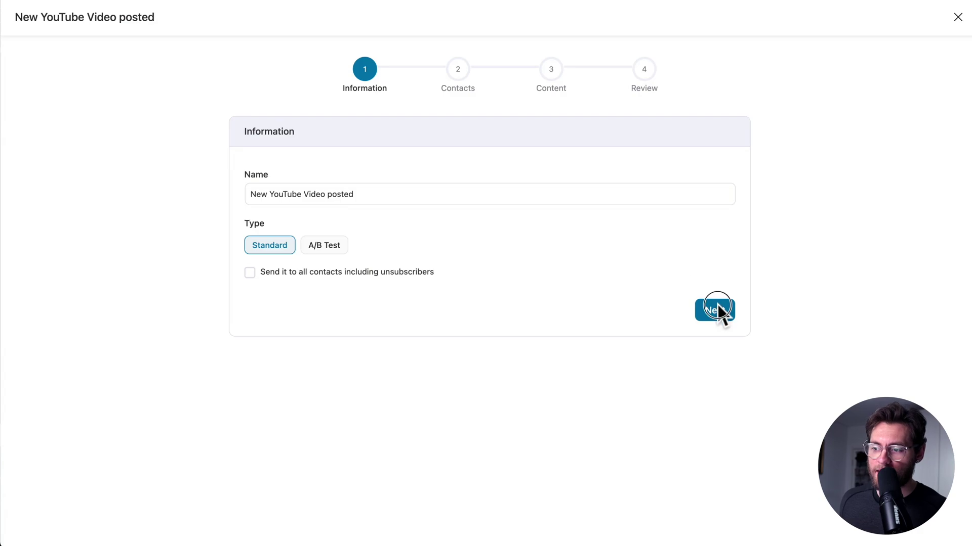
# Apply the Contacts (exclude from Broadcasts) and Engaged (Last 30 days) saved audiences
pyautogui.click(678, 175)
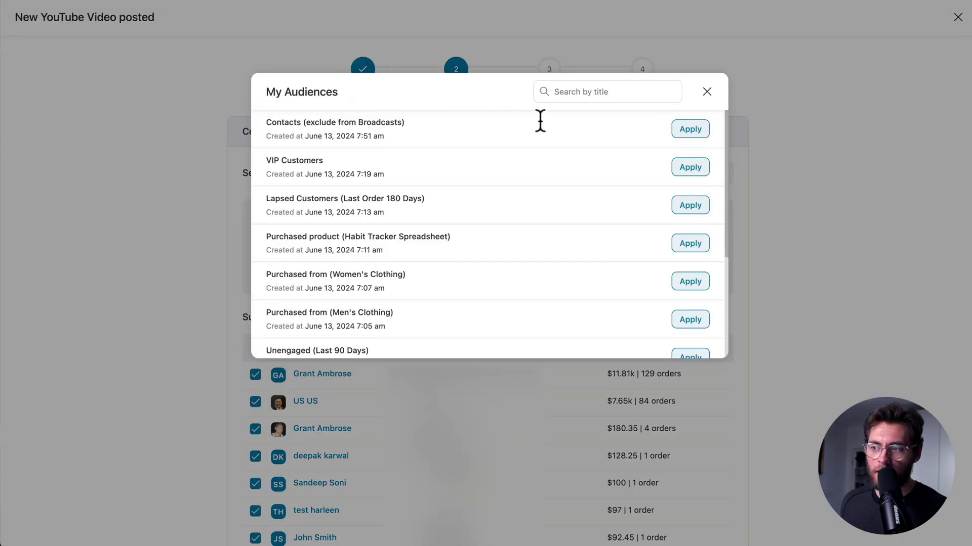
pyautogui.click(680, 129)
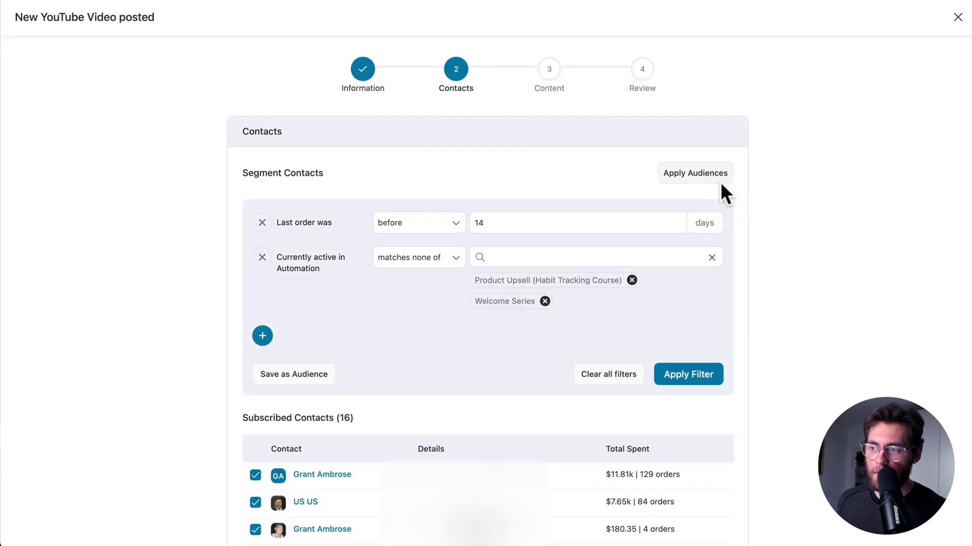
pyautogui.click(708, 176)
pyautogui.click(623, 92)
pyautogui.write('eng')
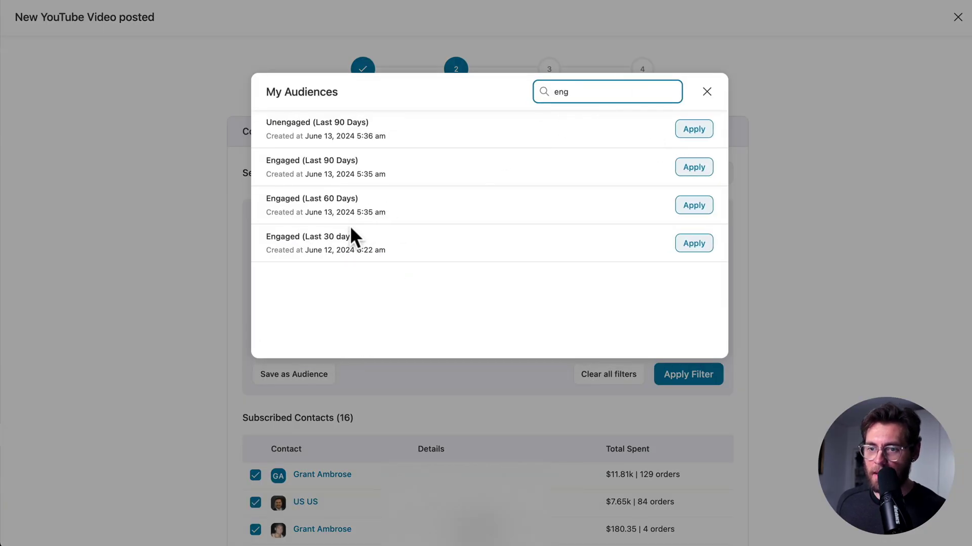
pyautogui.click(683, 242)
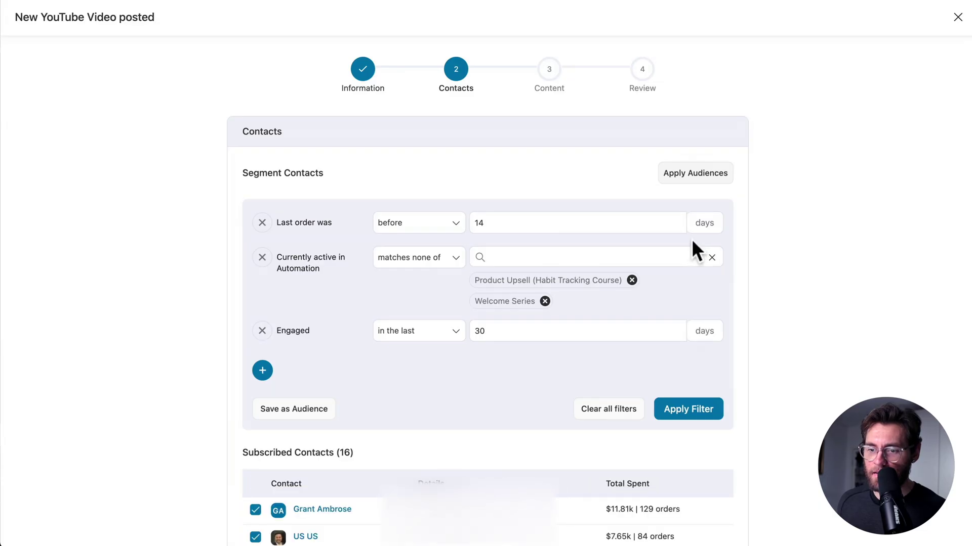
pyautogui.scroll(-6, 773, 320)
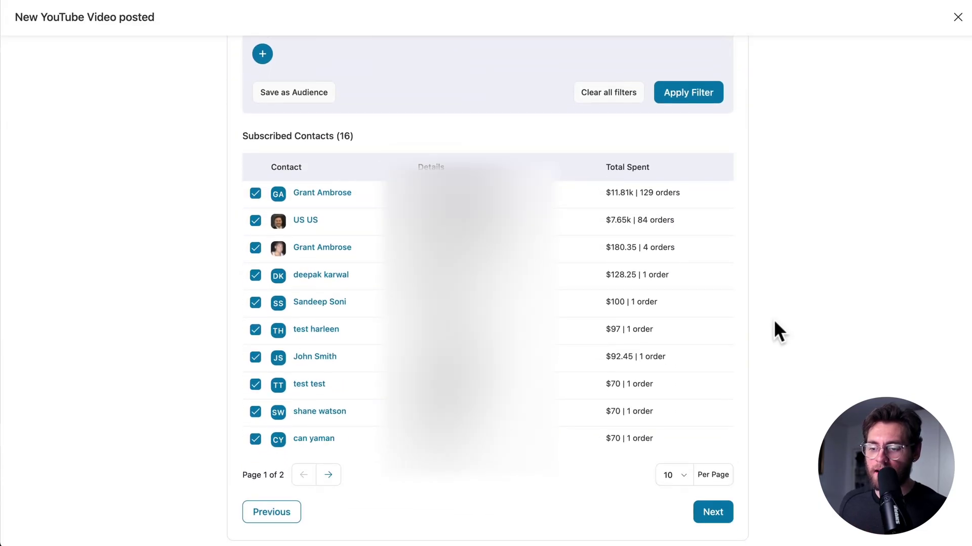